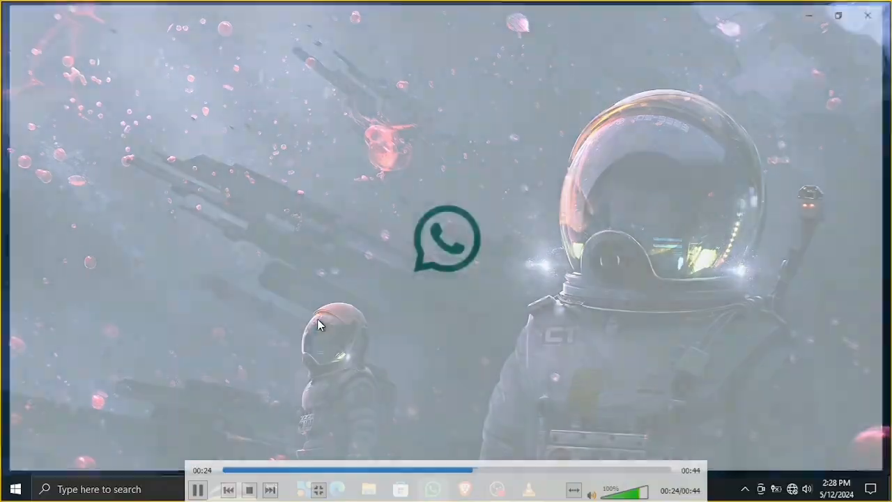
# - Leave the full-screen playback of the recording and close the media player
pyautogui.doubleClick(317, 320)
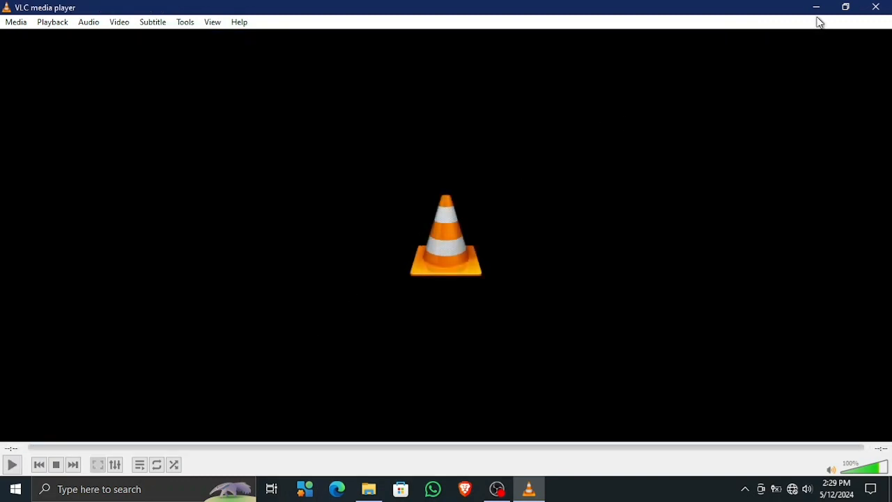
pyautogui.click(876, 7)
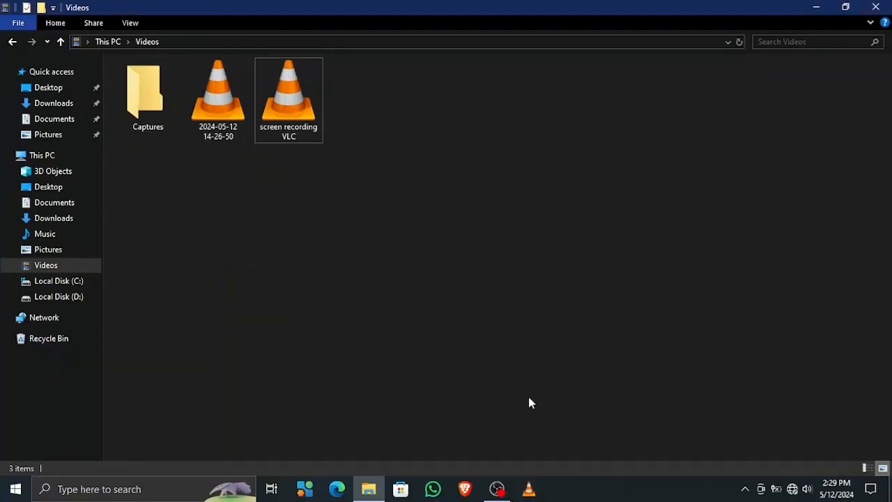
# - Launch VLC media player and open the Convert / Save media selection
pyautogui.click(527, 490)
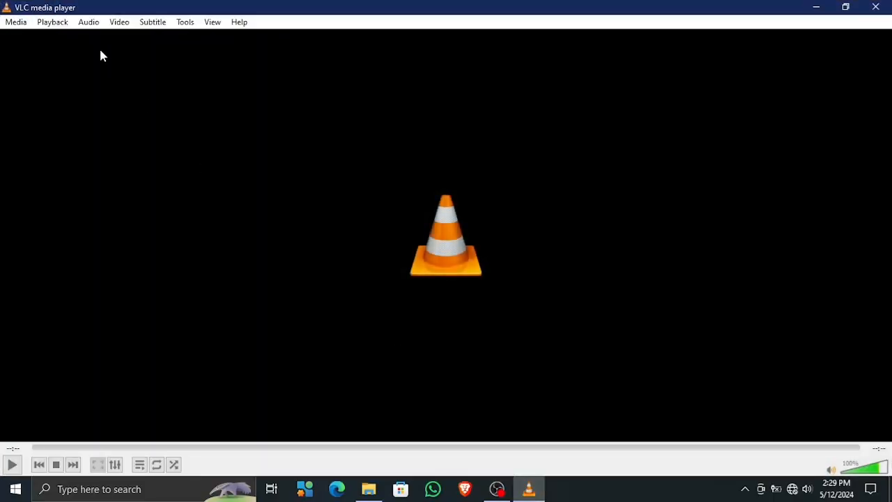
pyautogui.click(93, 22)
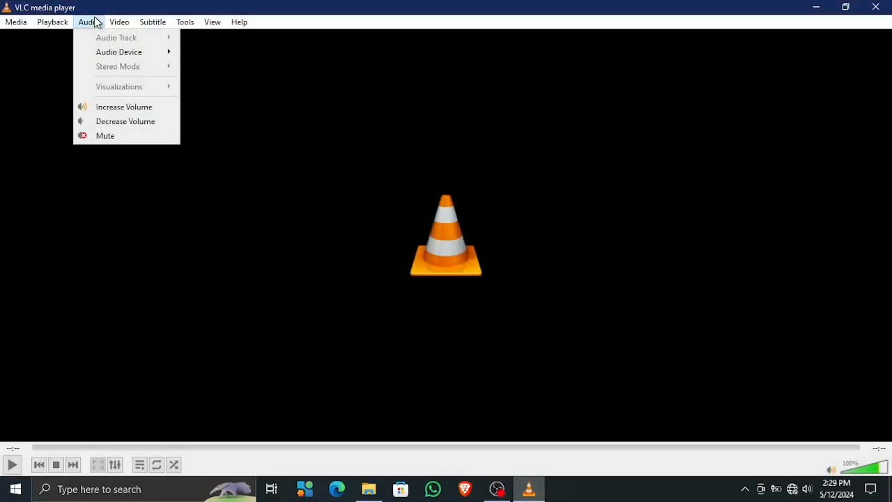
pyautogui.moveTo(3, 23)
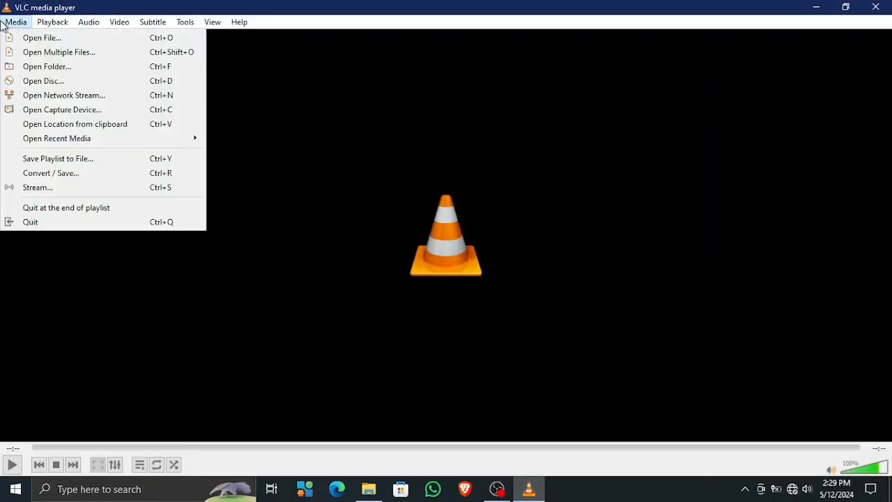
pyautogui.click(9, 183)
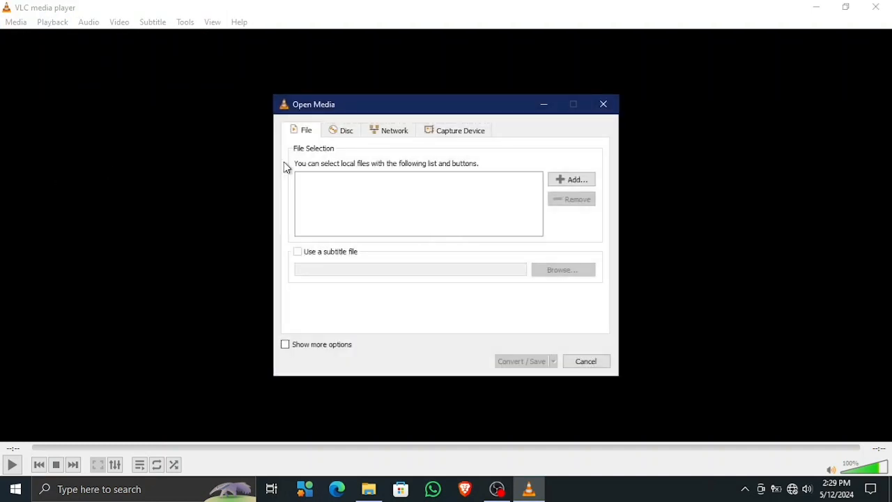
pyautogui.click(449, 137)
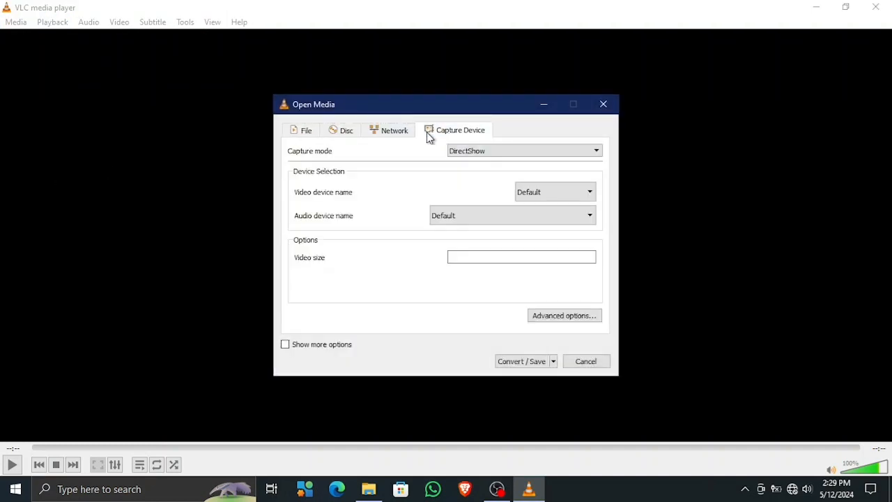
pyautogui.click(378, 130)
pyautogui.click(353, 132)
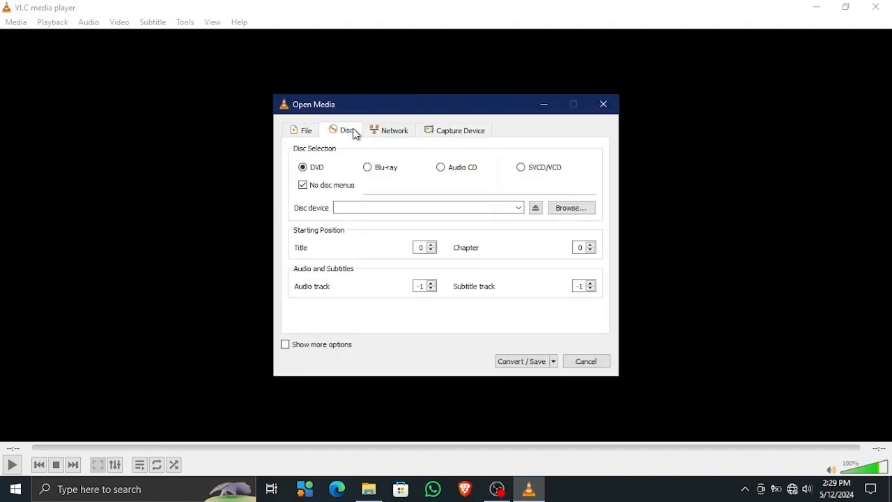
pyautogui.click(300, 133)
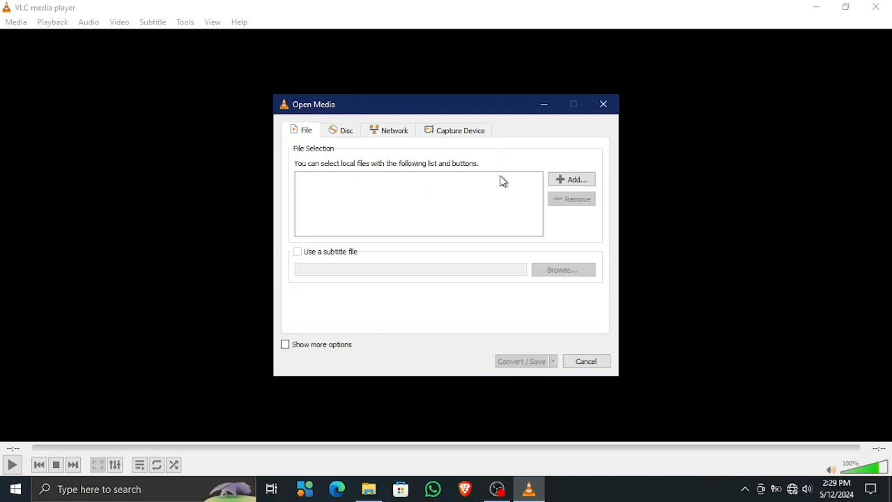
# - Add "screen recording VLC.mp4" from the Videos folder as the source and proceed to the conversion settings
pyautogui.click(554, 181)
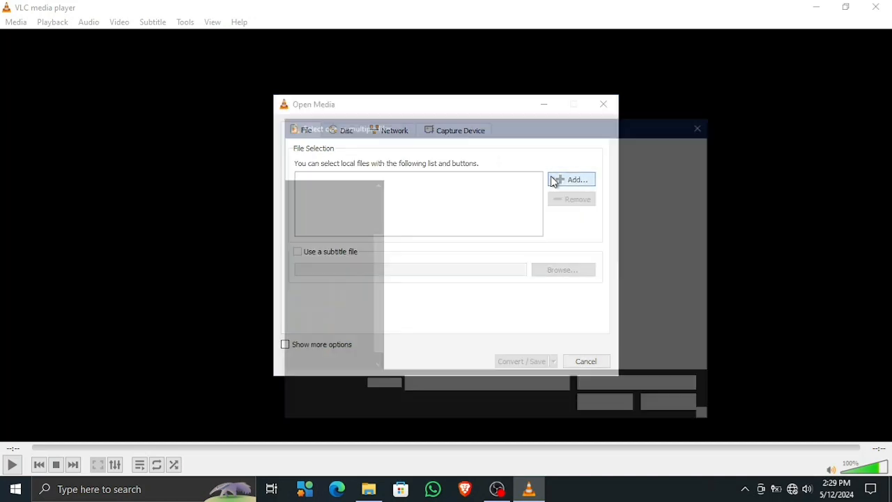
pyautogui.click(577, 218)
pyautogui.doubleClick(577, 220)
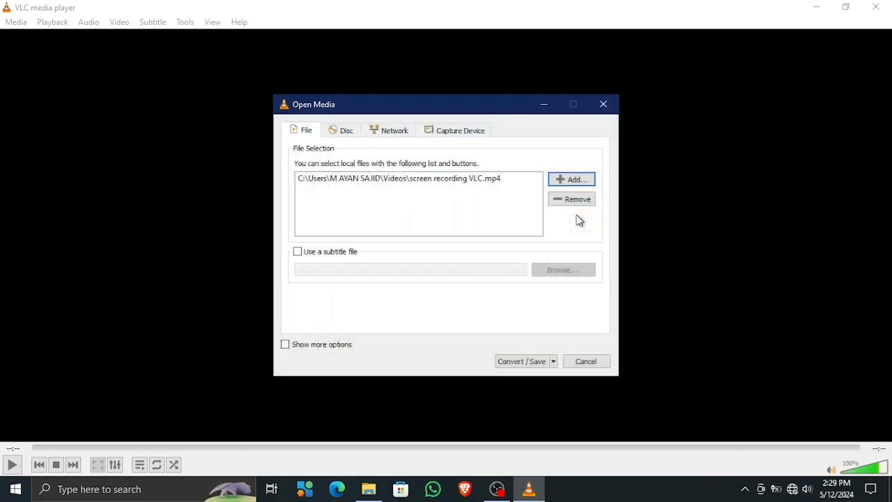
pyautogui.click(516, 361)
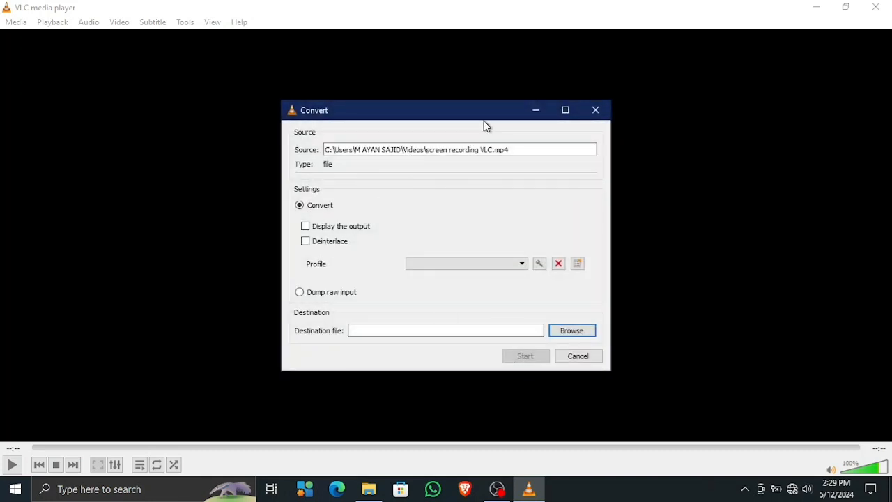
# - Look through the available conversion profiles, including the video, audio and device presets
pyautogui.click(449, 263)
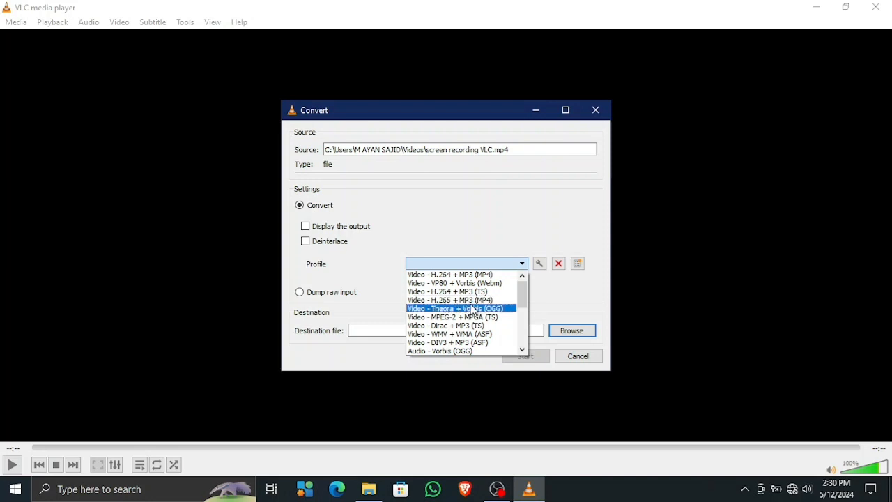
pyautogui.scroll(-5, 473, 320)
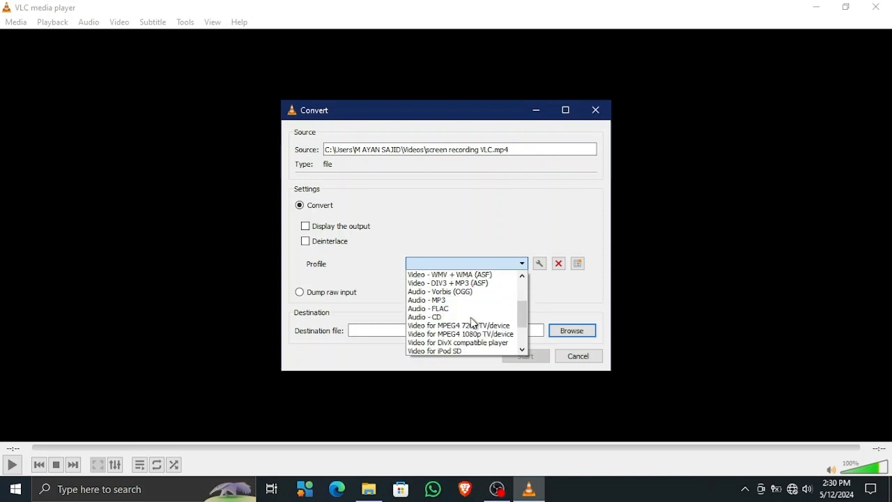
pyautogui.scroll(1, 471, 317)
pyautogui.scroll(-1, 470, 317)
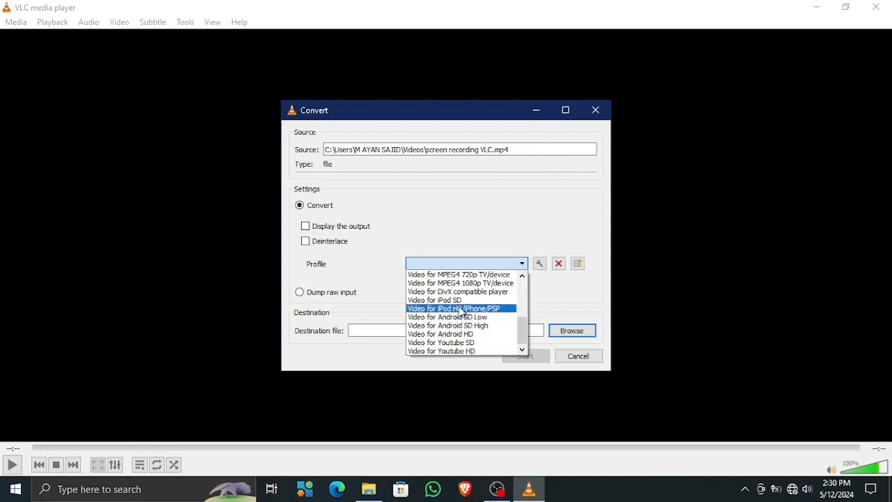
pyautogui.scroll(5, 462, 311)
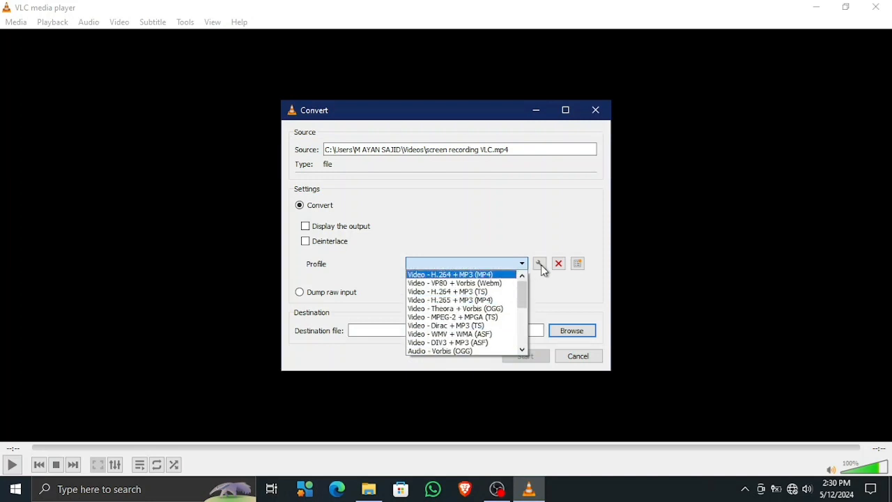
# - Open the profile editor and compare the features of encapsulation formats such as ASF/WMV, FLAC, MKV, Webm, RAW and MP3
pyautogui.click(539, 264)
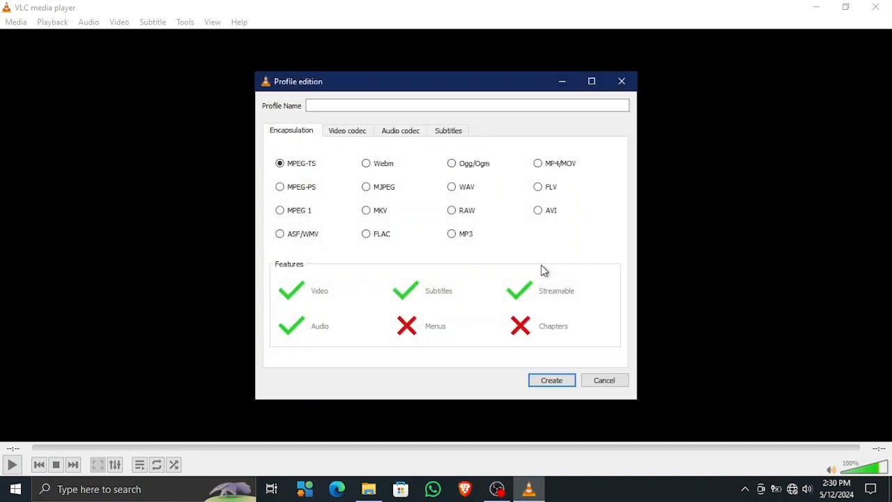
pyautogui.click(296, 187)
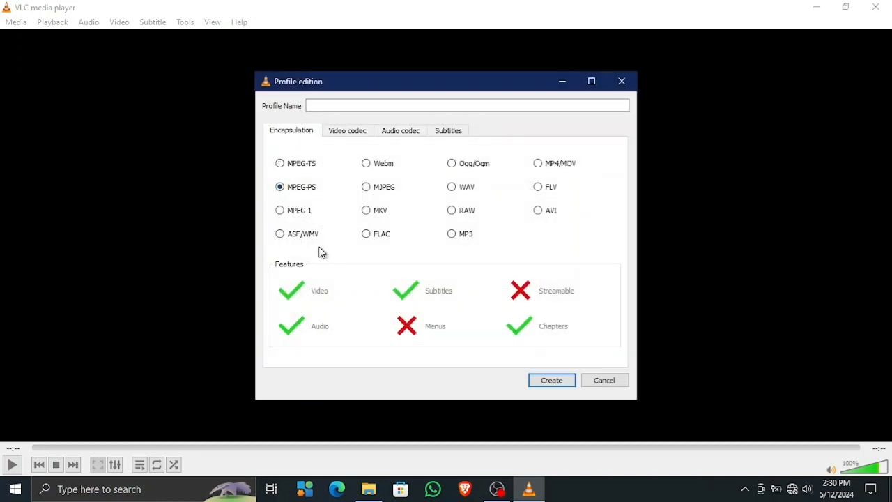
pyautogui.click(309, 234)
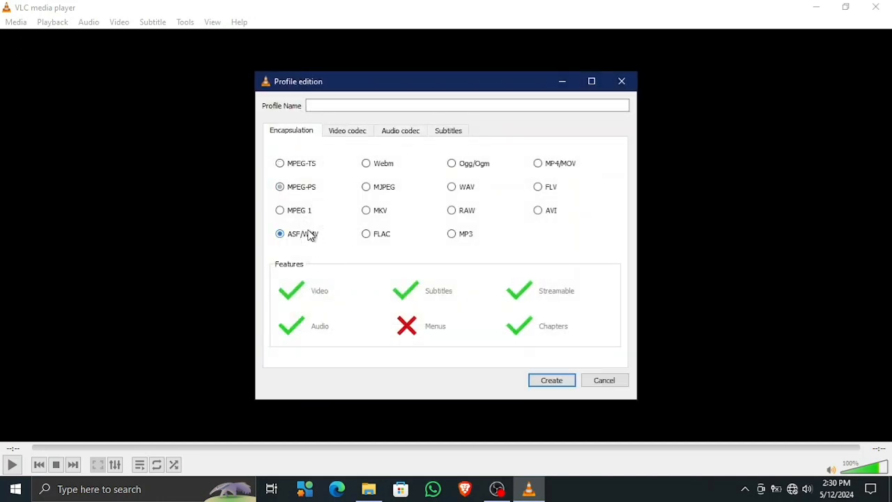
pyautogui.click(382, 235)
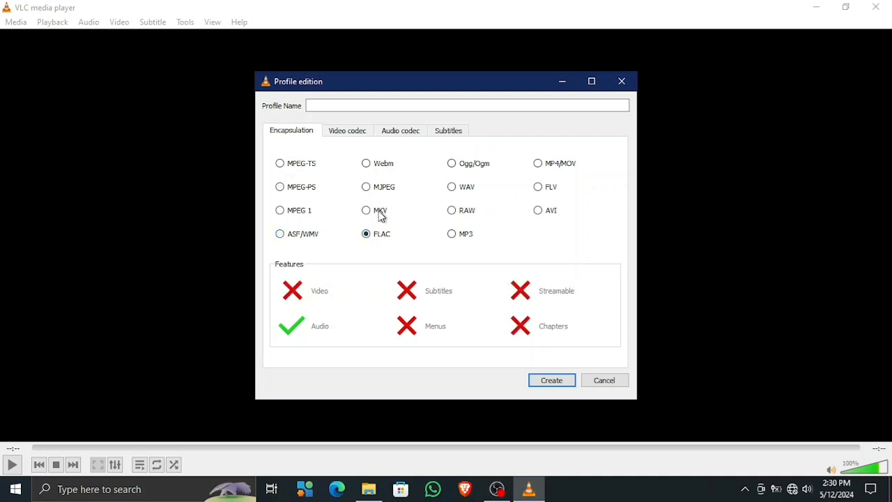
pyautogui.click(382, 216)
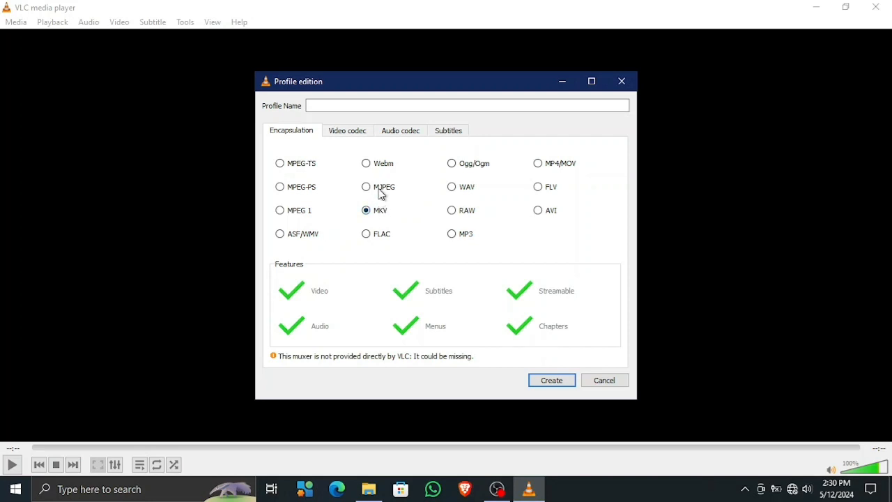
pyautogui.click(382, 191)
pyautogui.click(381, 166)
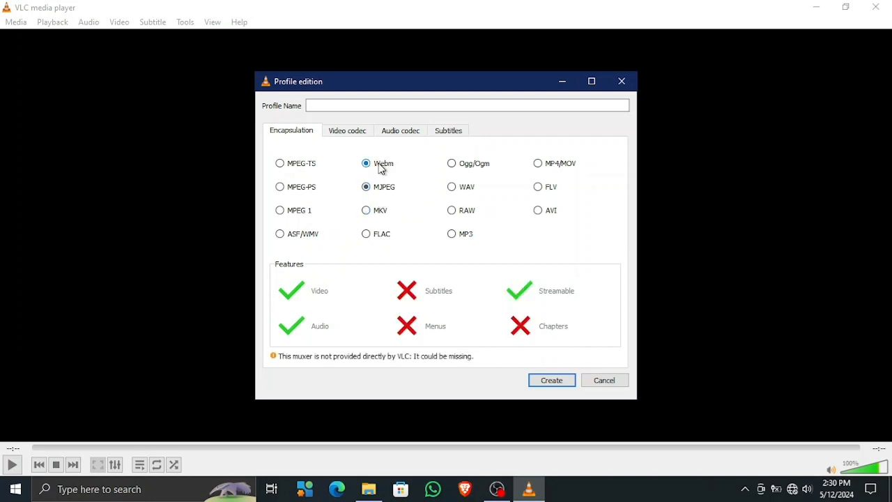
pyautogui.click(457, 238)
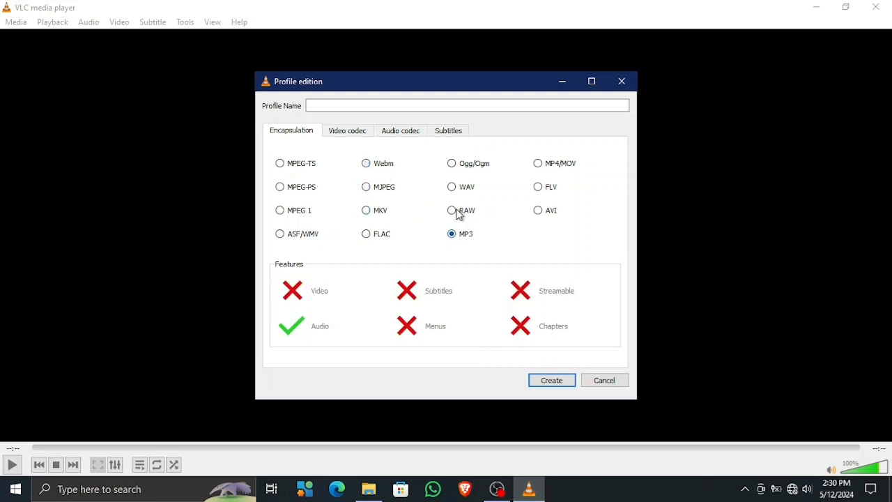
pyautogui.click(458, 212)
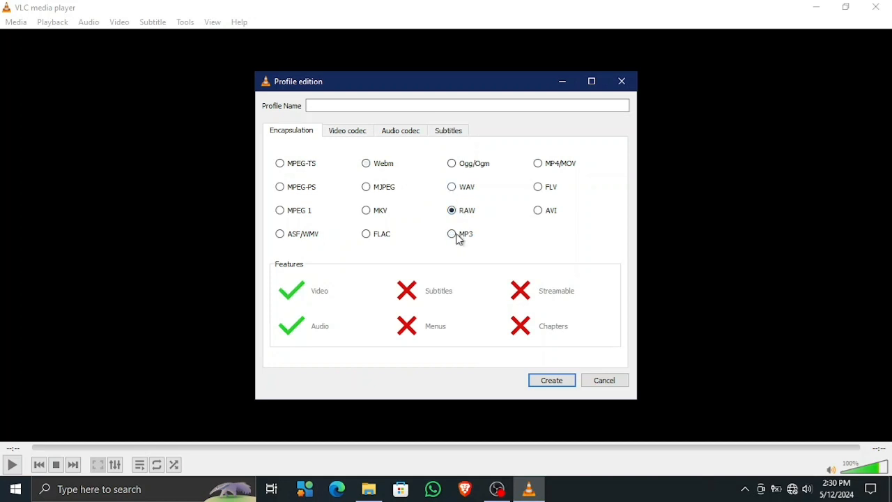
pyautogui.click(458, 238)
# - Review the profile's video codec, audio codec and subtitle settings and return to the encapsulation formats
pyautogui.click(362, 136)
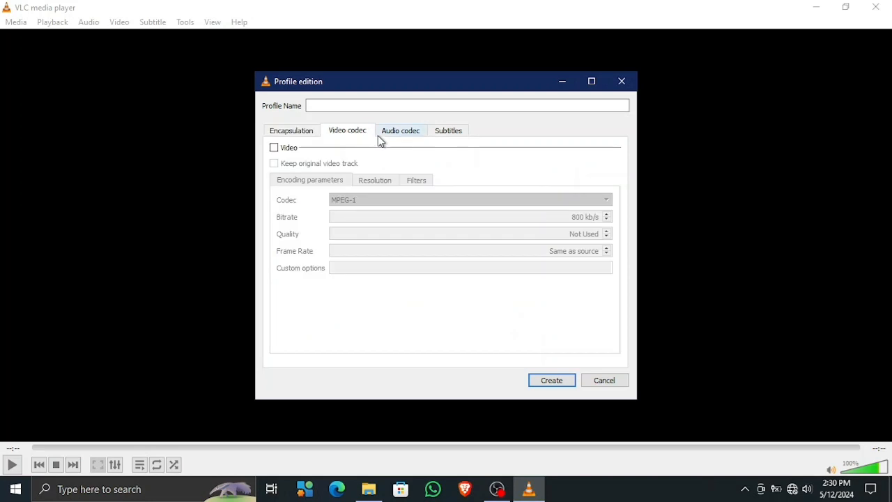
pyautogui.click(396, 135)
pyautogui.click(446, 137)
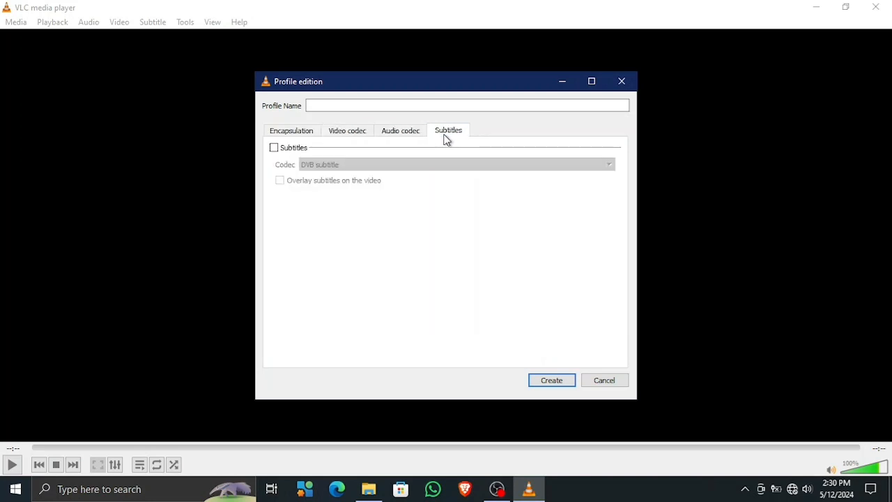
pyautogui.click(390, 135)
pyautogui.click(359, 135)
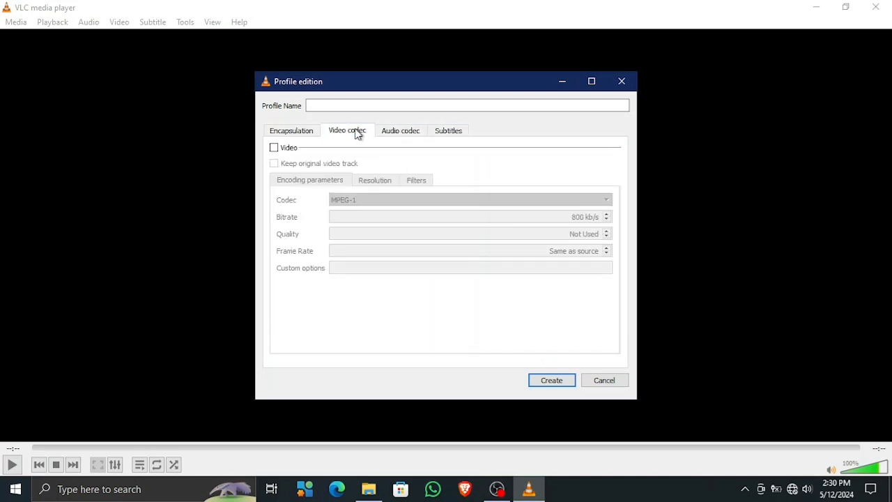
pyautogui.click(310, 134)
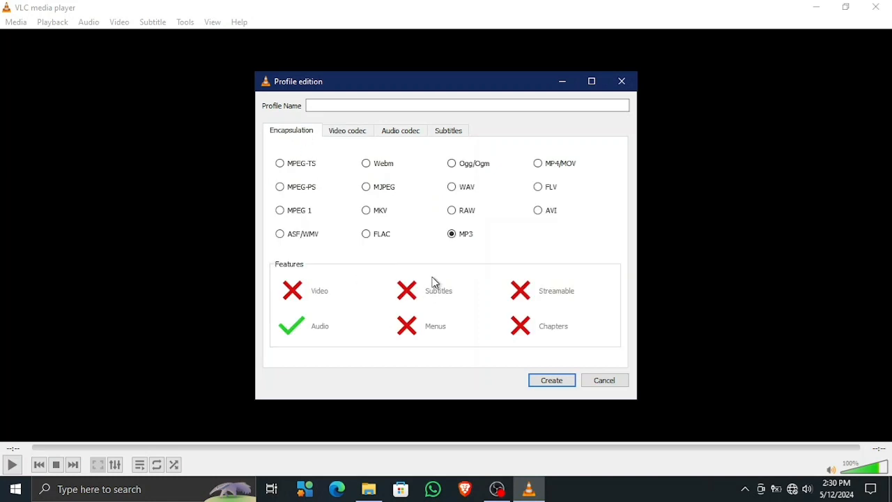
# - Try to create the unnamed profile with MP3 encapsulation and discard the profile edits
pyautogui.click(545, 382)
pyautogui.click(495, 258)
pyautogui.click(589, 385)
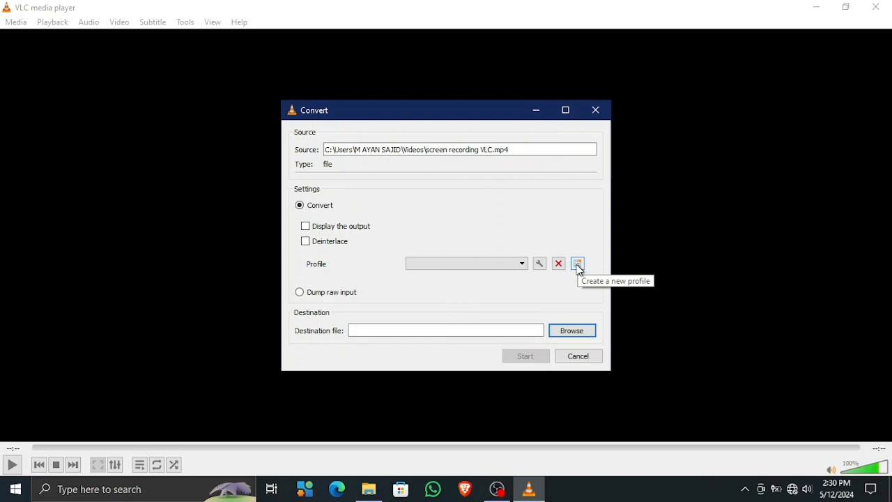
# - Choose "Audio - MP3" as the conversion profile
pyautogui.click(520, 267)
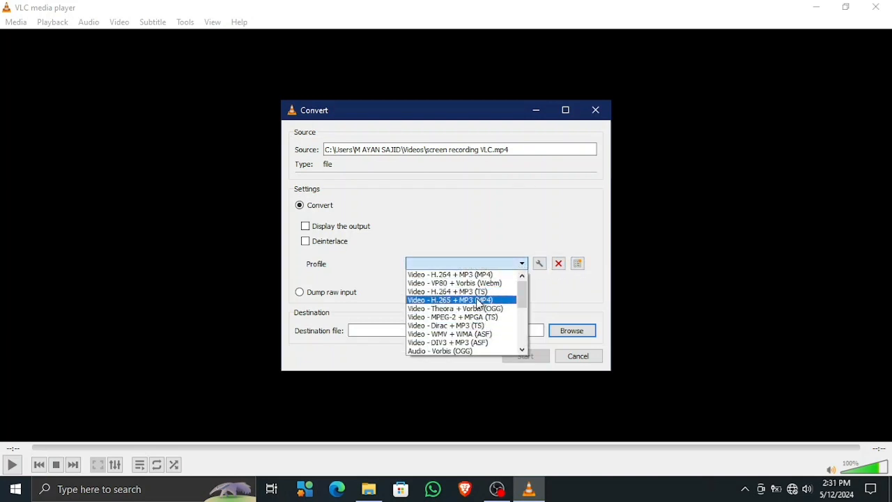
pyautogui.scroll(-3, 474, 310)
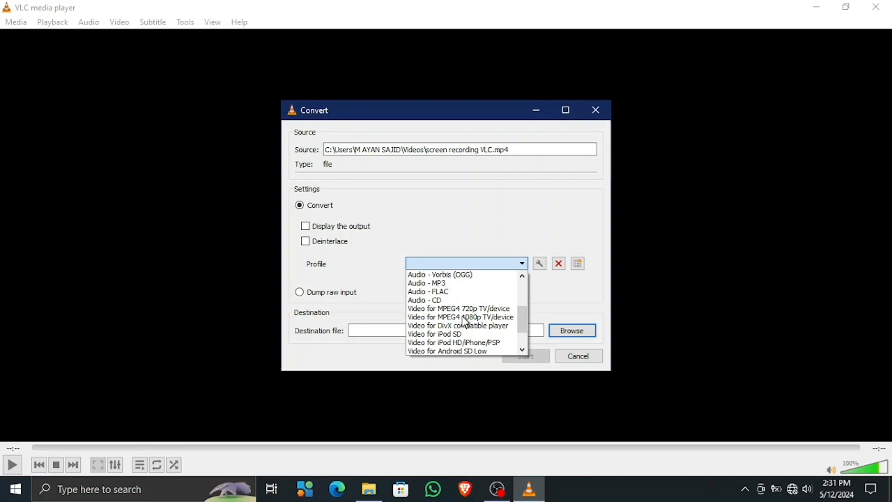
pyautogui.click(447, 282)
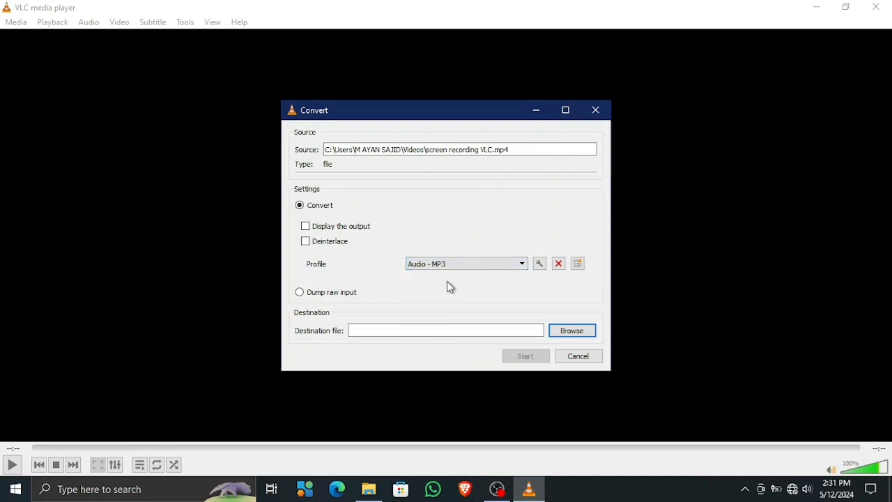
# - Set the destination to "screen recording VLC AUDIO Converted" as MP3 in the Videos folder and start the conversion
pyautogui.click(558, 337)
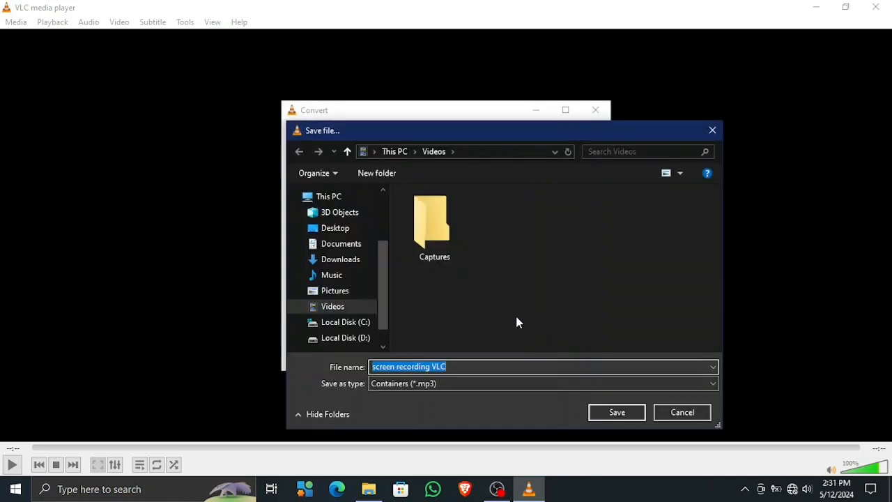
pyautogui.press('End')
pyautogui.write('AUDIO Converted')
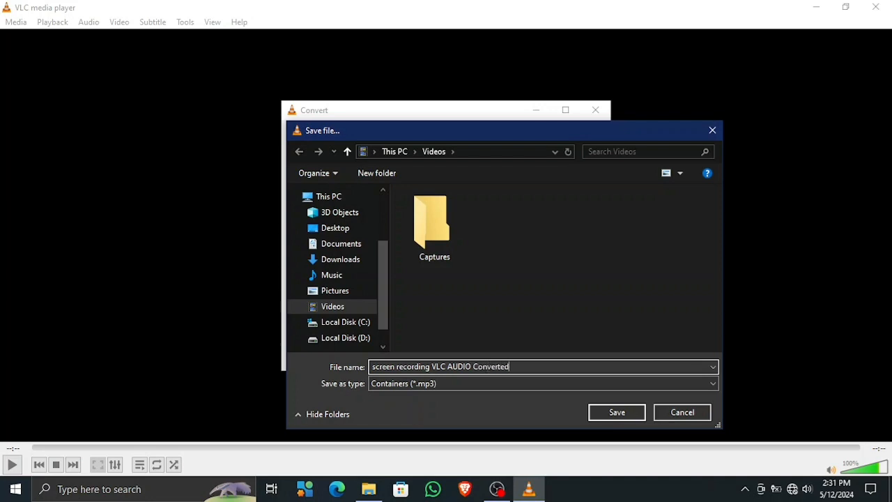
pyautogui.click(621, 414)
pyautogui.click(519, 358)
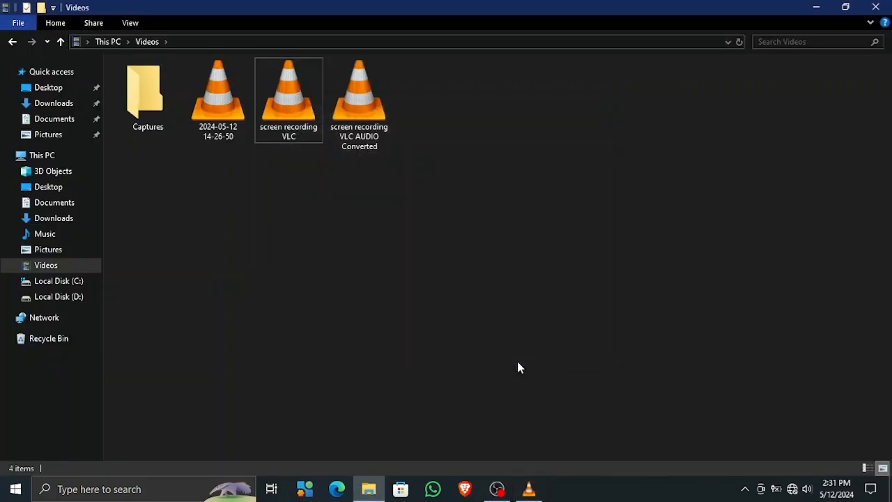
# - Play the converted "screen recording VLC AUDIO Converted" file from the Videos folder
pyautogui.doubleClick(370, 101)
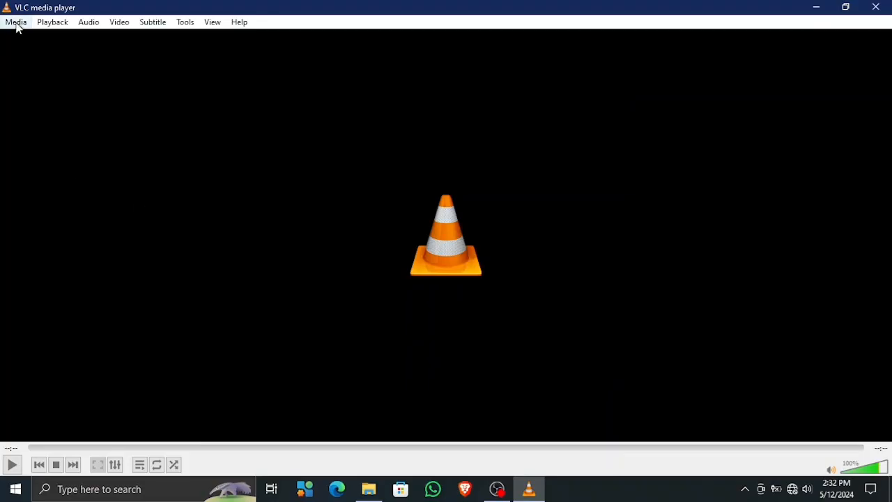
# - Start a stream setup with "screen recording VLC.mp4" as the source and continue to the destination setup
pyautogui.click(17, 23)
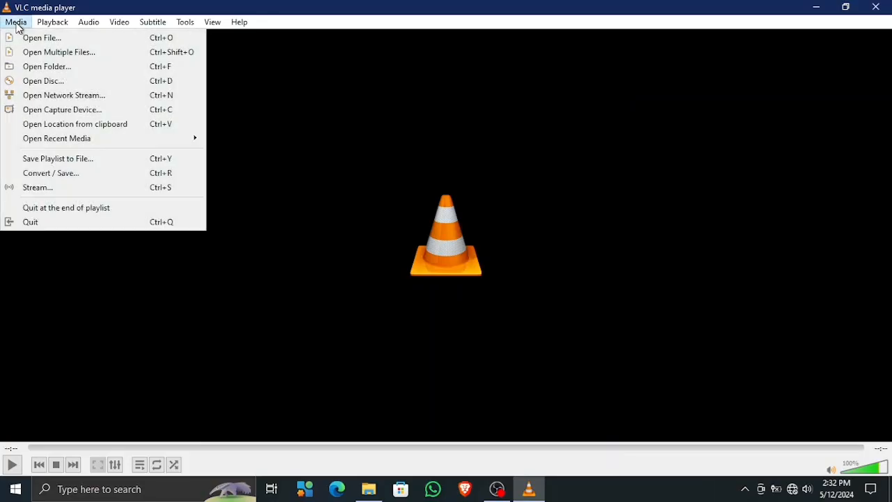
pyautogui.click(19, 188)
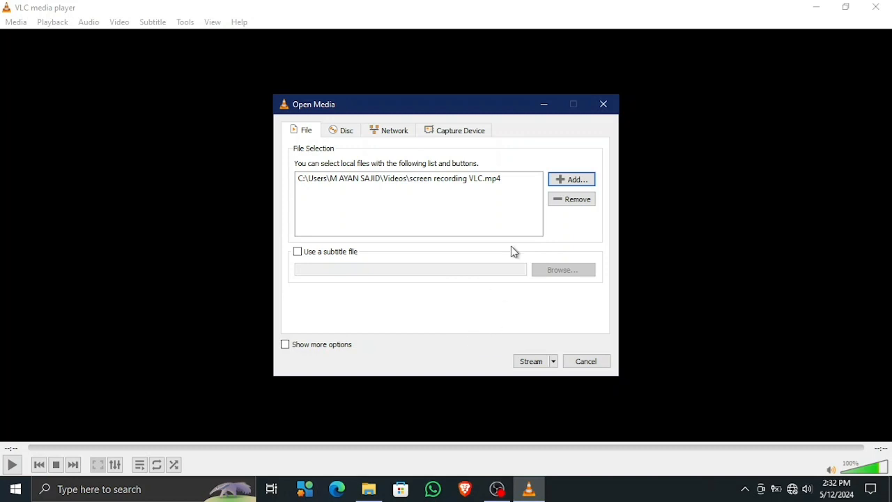
pyautogui.click(563, 204)
pyautogui.click(550, 195)
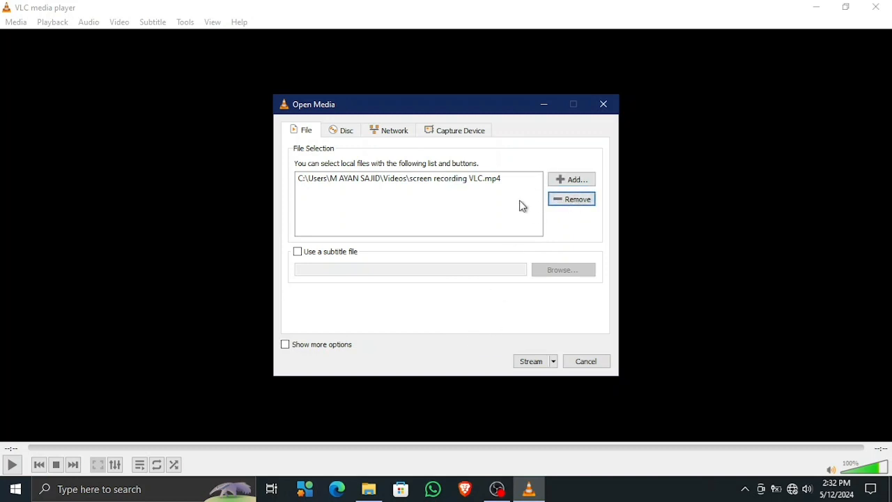
pyautogui.click(532, 361)
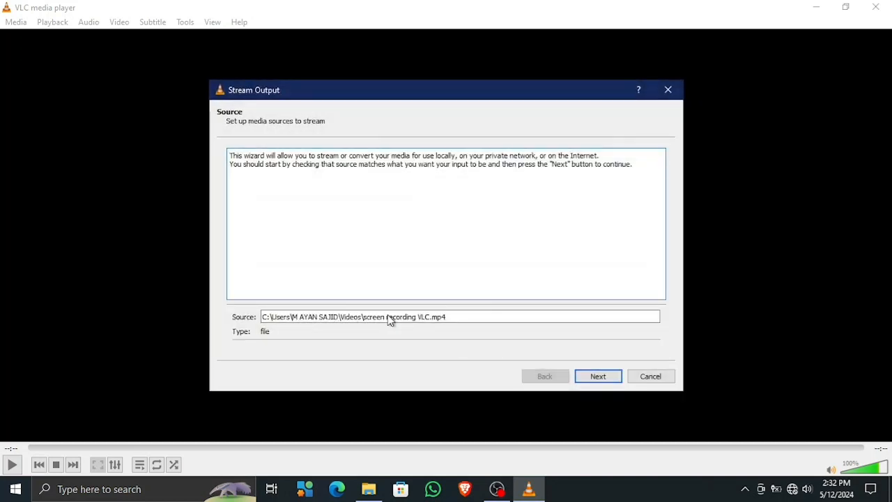
pyautogui.click(597, 376)
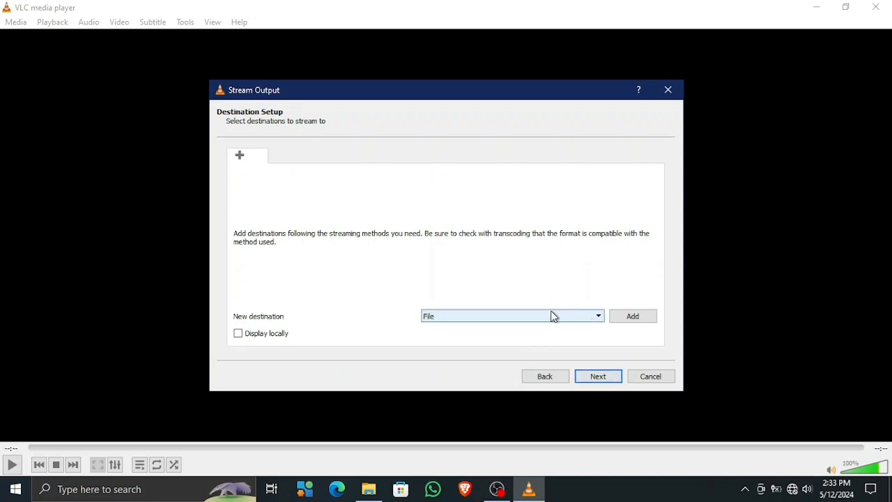
# - Add a File destination, remove it and select HTTP as the new destination type instead
pyautogui.click(634, 317)
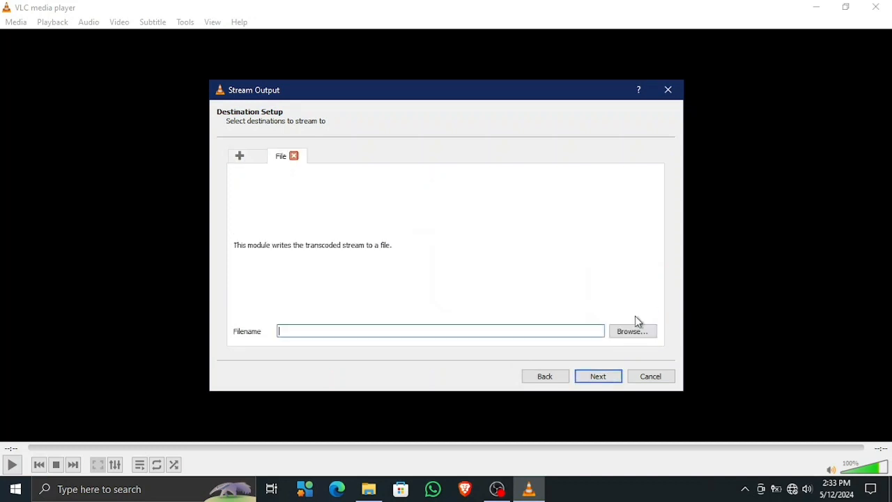
pyautogui.click(295, 156)
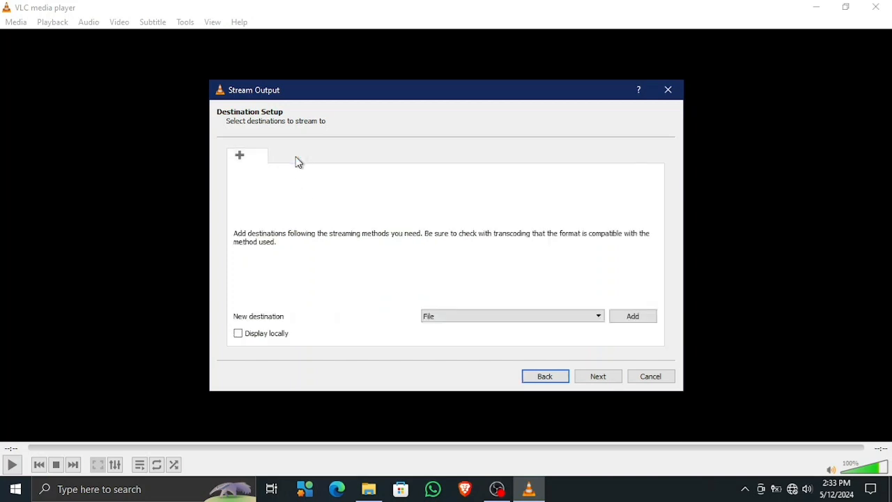
pyautogui.click(451, 321)
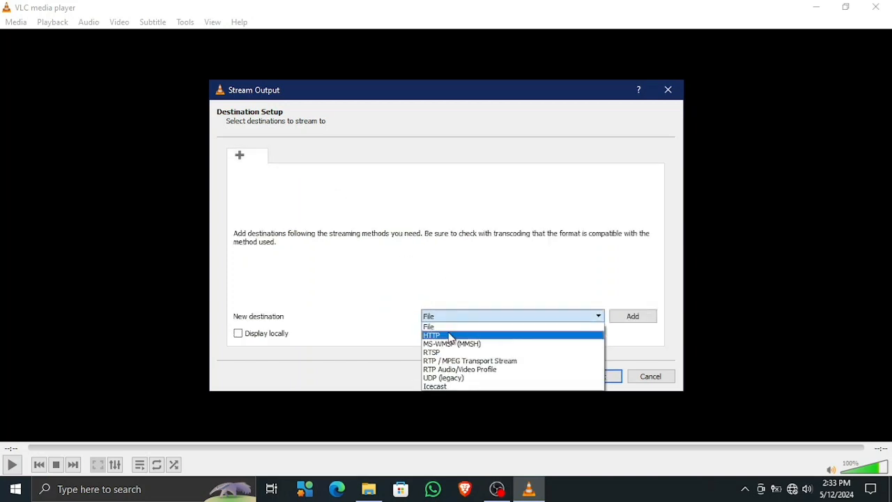
pyautogui.click(451, 336)
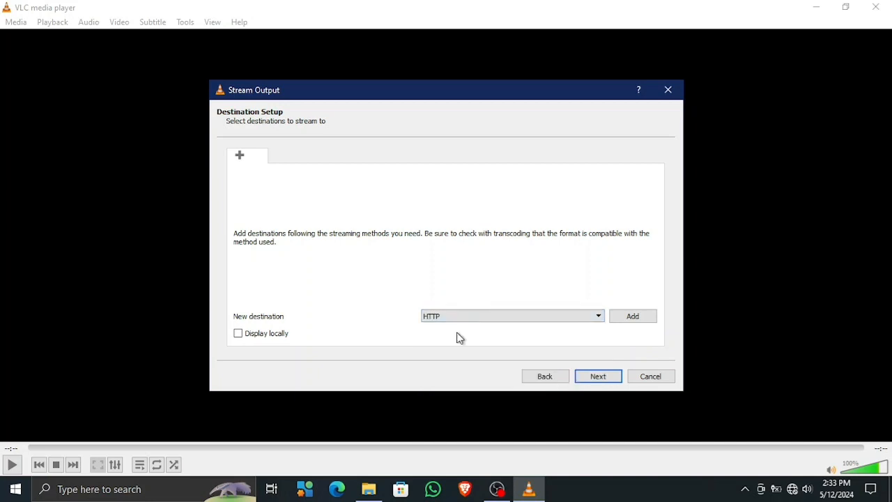
# - Preview the transcoding options and the generated stream output string and return to the destination setup
pyautogui.click(593, 374)
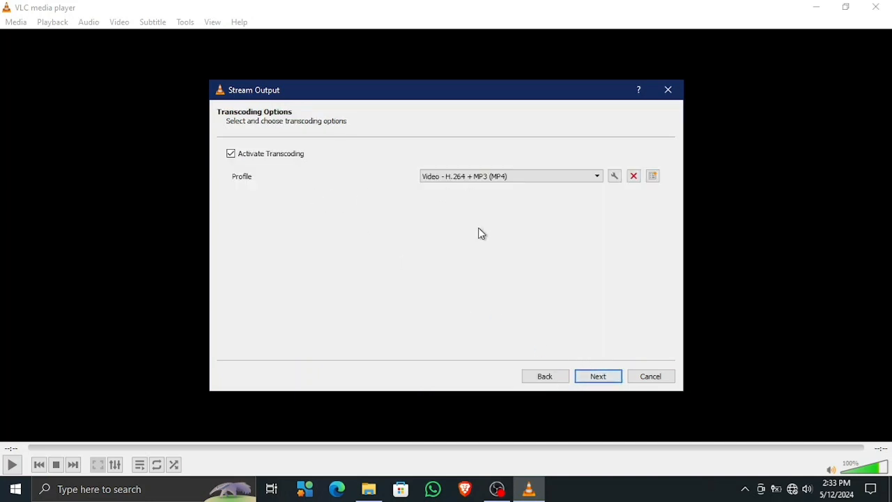
pyautogui.click(582, 381)
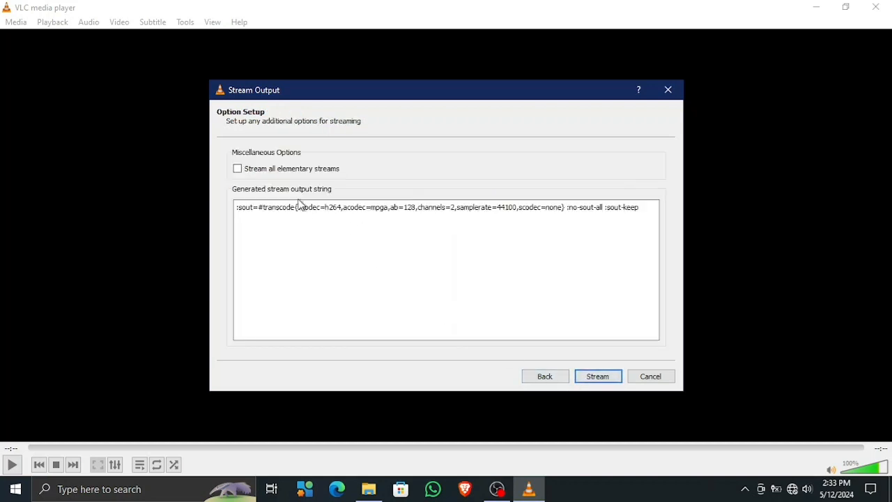
pyautogui.click(534, 381)
pyautogui.click(535, 380)
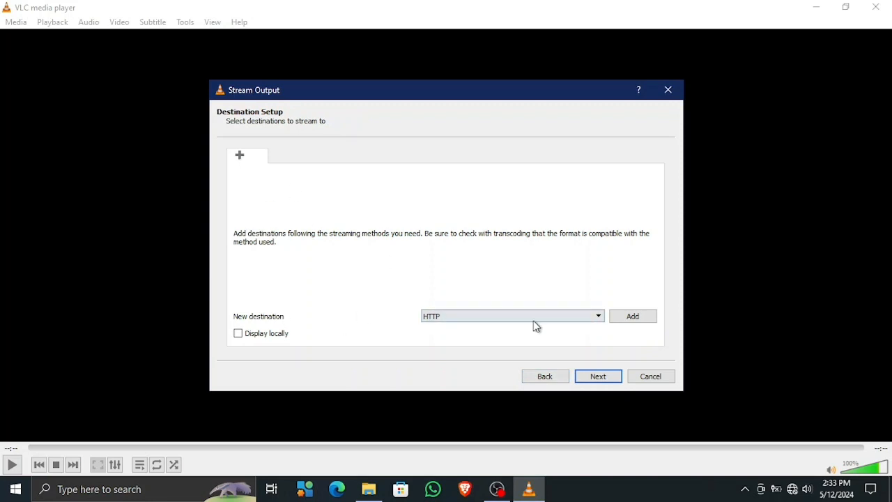
# - Add the HTTP destination and try "youtube" as its path, clearing the entry again
pyautogui.click(632, 317)
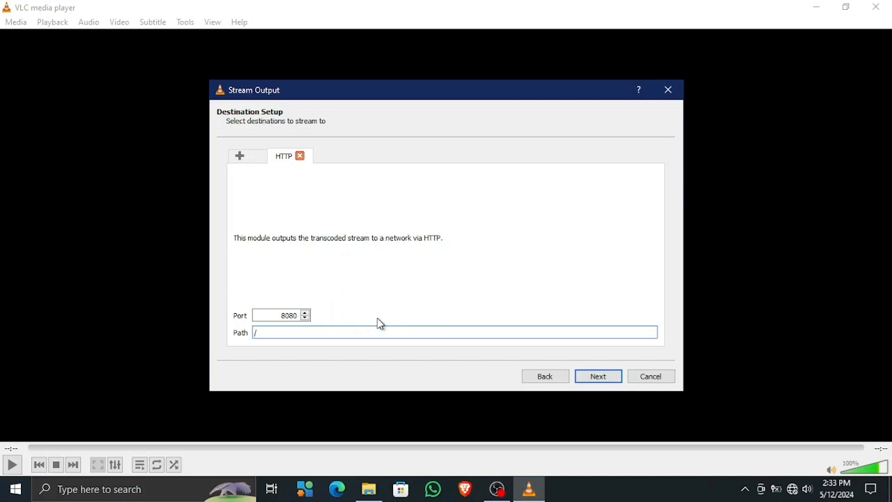
pyautogui.write('youtbe')
pyautogui.press('BackSpace')
pyautogui.press('BackSpace')
pyautogui.write('ube')
pyautogui.press('BackSpace')
pyautogui.press('BackSpace')
pyautogui.press('BackSpace')
pyautogui.press('BackSpace')
pyautogui.press('BackSpace')
pyautogui.press('BackSpace')
pyautogui.press('BackSpace')
# - Try other platform names such as "twitch" as the path of the HTTP destination
pyautogui.write('twitch')
pyautogui.press('BackSpace')
pyautogui.press('BackSpace')
pyautogui.press('BackSpace')
pyautogui.press('BackSpace')
pyautogui.press('BackSpace')
pyautogui.press('BackSpace')
pyautogui.press('BackSpace')
pyautogui.write('\\')
pyautogui.write('c')
pyautogui.press('BackSpace')
pyautogui.write('cebook')
# - Replace the path of the HTTP destination with "youtube"
pyautogui.hotkey('ctrl', 'a')
pyautogui.press('BackSpace')
pyautogui.write('youtube')
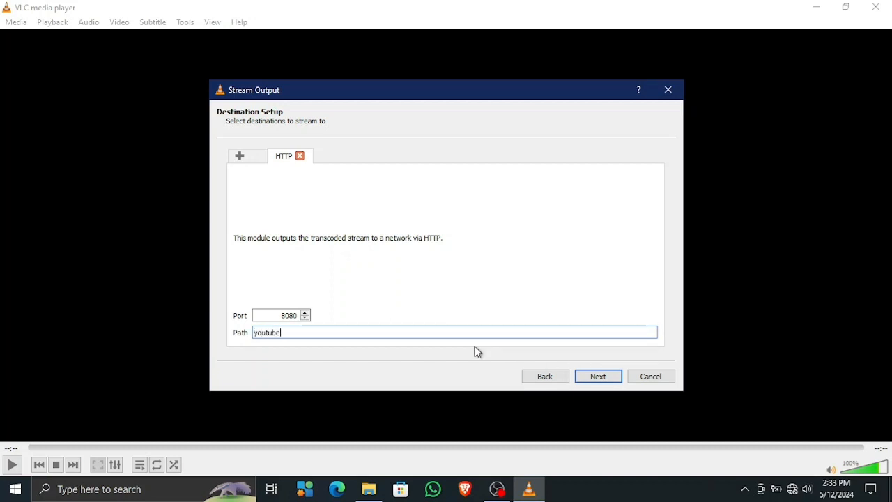
# - Start the stream with the "Video - H.264 + MP3 (MP4)" profile and keep the existing MP3 output file
pyautogui.click(597, 376)
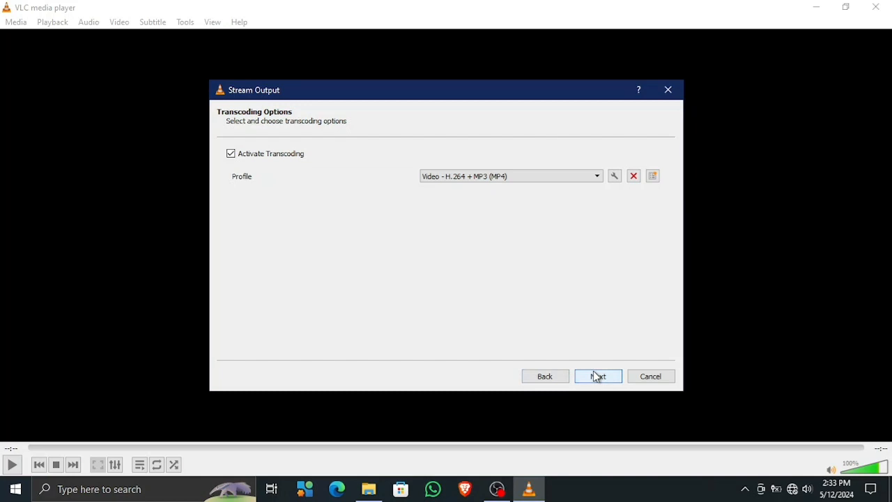
pyautogui.click(597, 376)
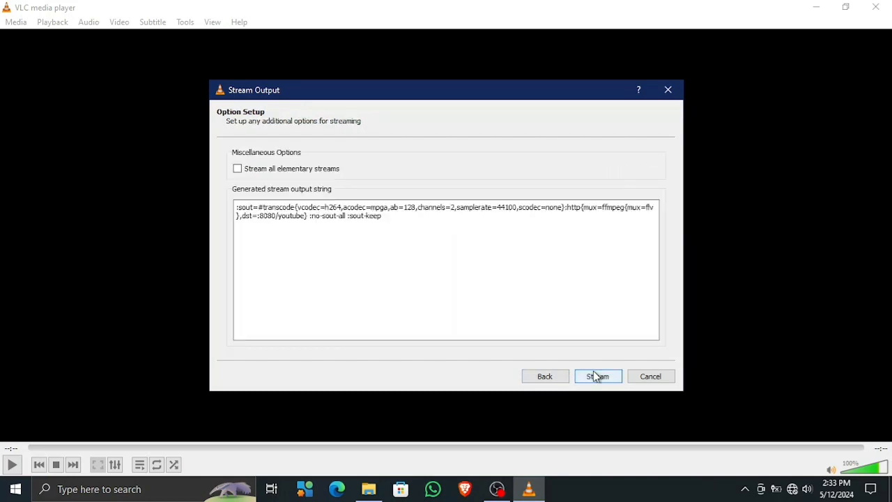
pyautogui.click(596, 376)
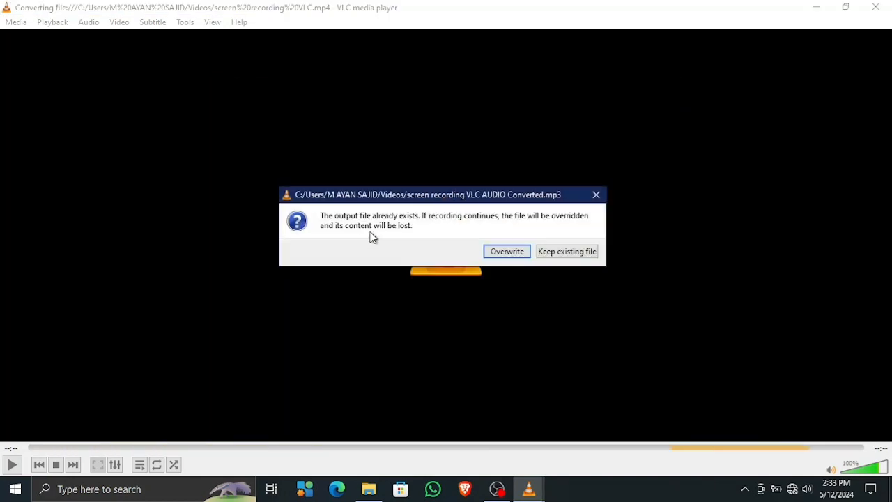
pyautogui.click(557, 255)
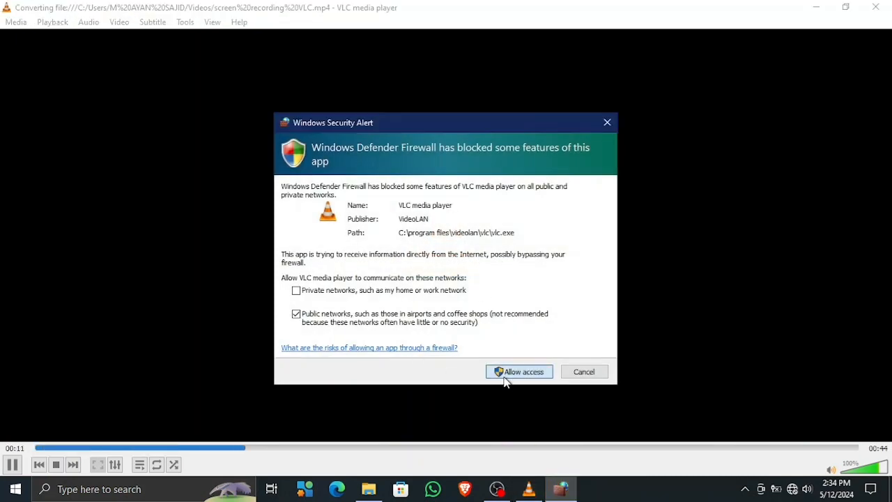
# - Allow VLC media player through the firewall on public networks and stop the running conversion
pyautogui.click(519, 372)
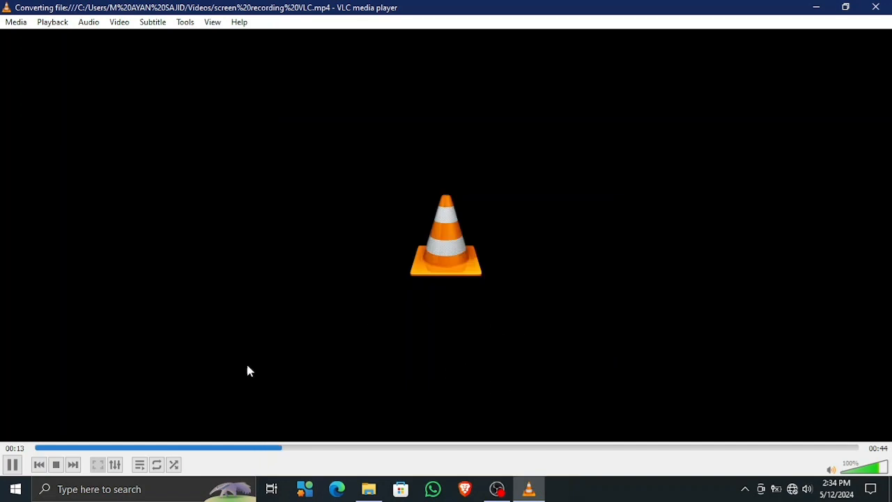
pyautogui.click(55, 460)
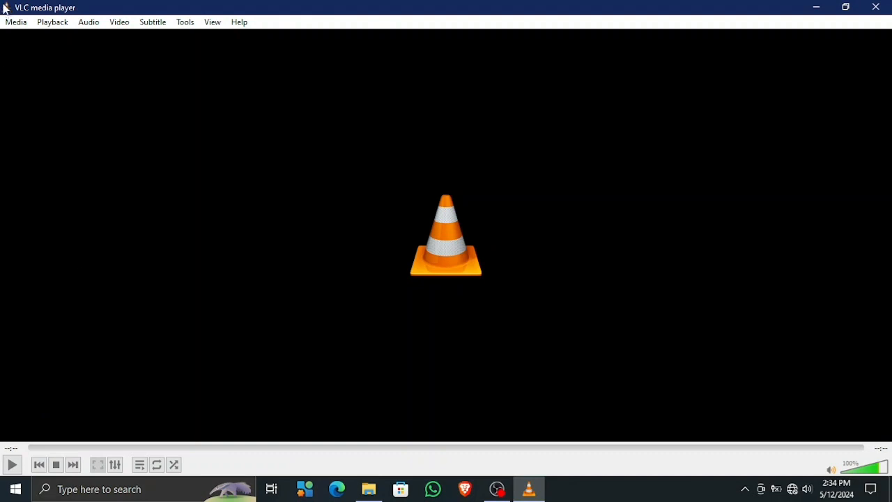
# - Start a new stream setup from a capture device with the capture mode set to Desktop
pyautogui.click(10, 23)
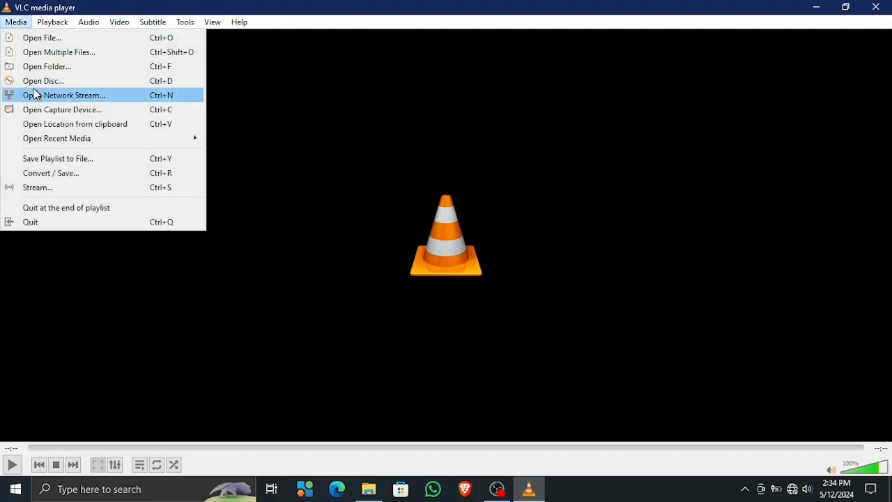
pyautogui.click(48, 187)
pyautogui.click(457, 134)
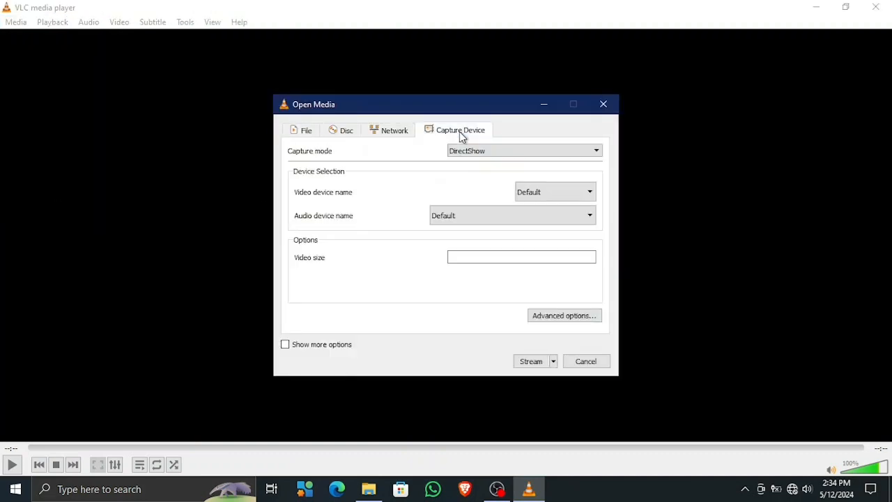
pyautogui.click(520, 151)
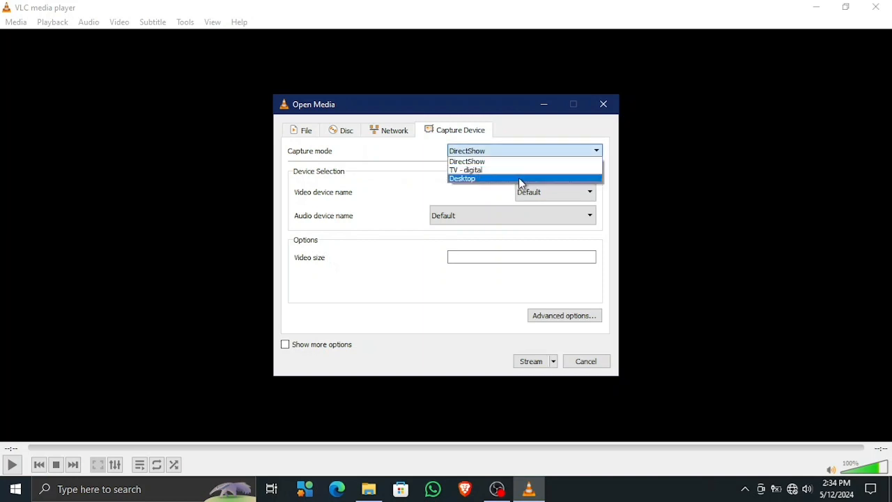
pyautogui.click(522, 179)
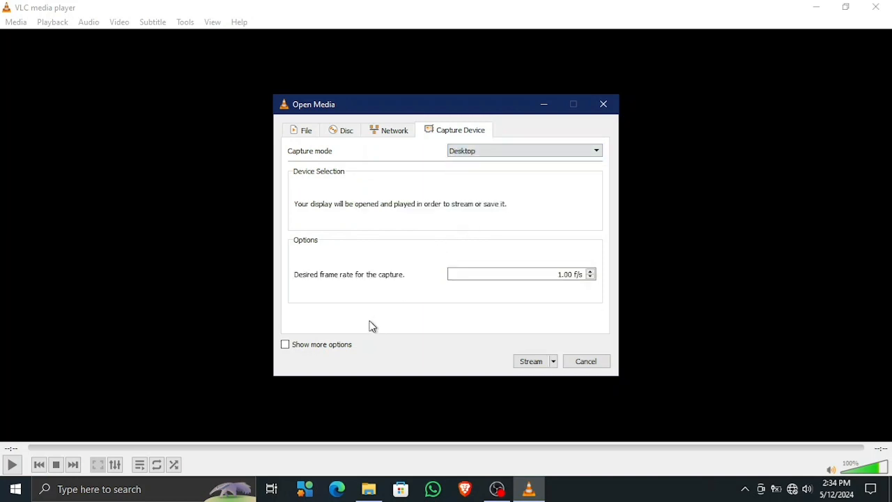
# - Show the additional capture options and set the desired frame rate for the capture to 30 f/s
pyautogui.click(349, 344)
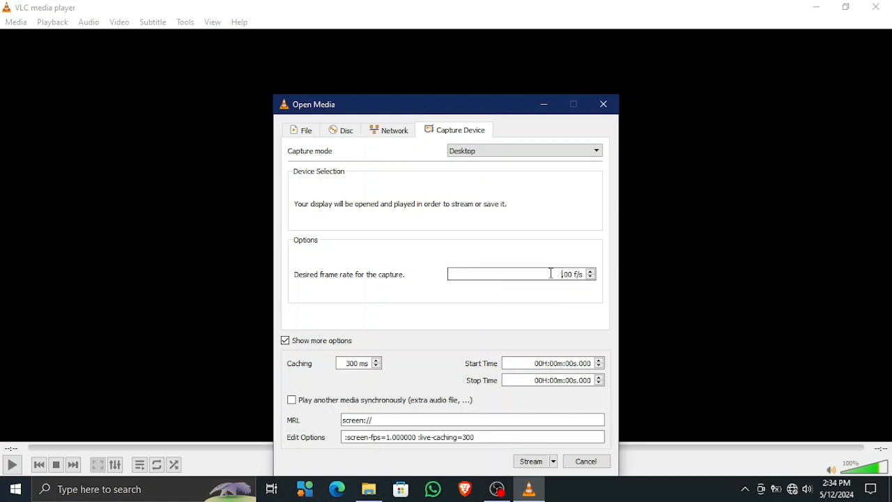
pyautogui.write('0')
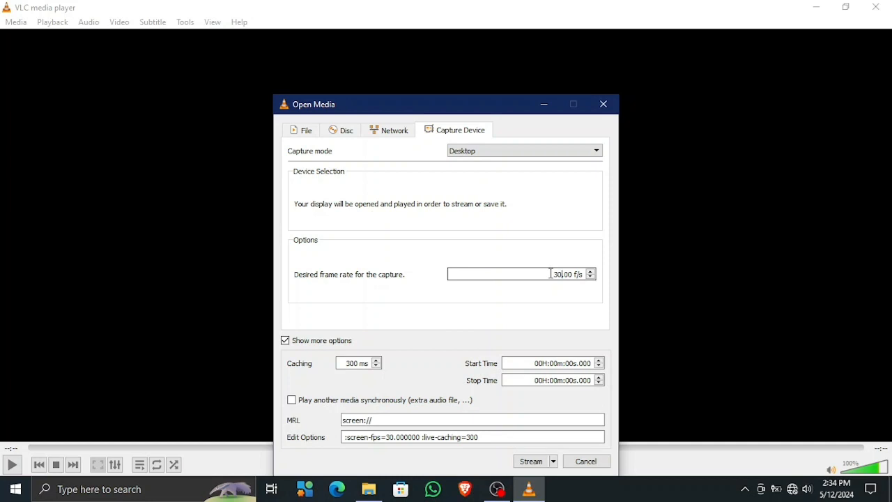
# - Accept the screen as the stream source, choose a new destination type and continue to the transcoding options
pyautogui.click(548, 462)
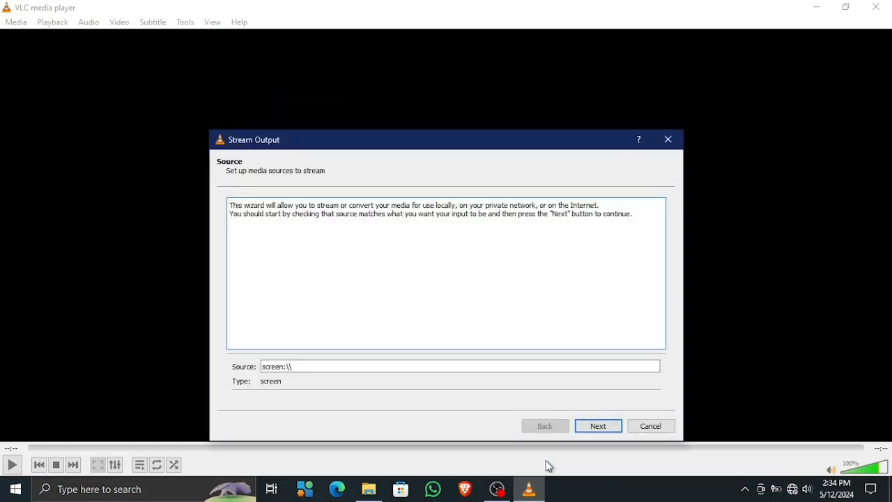
pyautogui.click(590, 434)
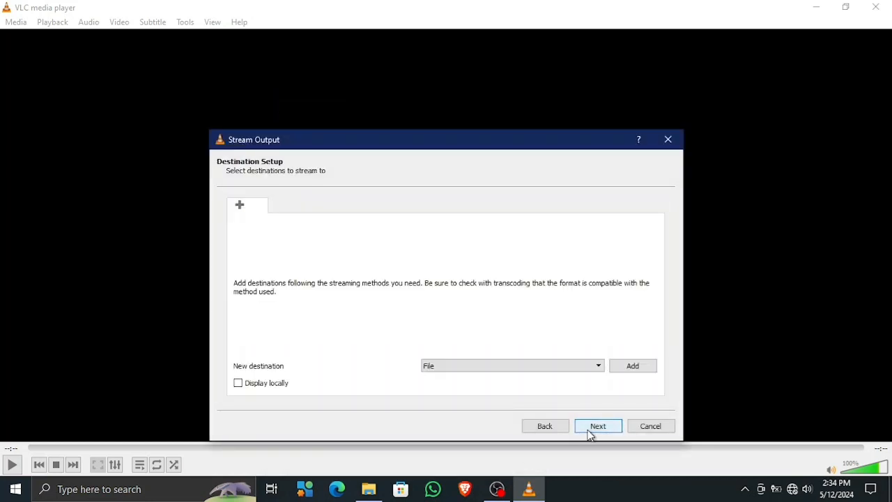
pyautogui.click(597, 366)
pyautogui.click(590, 384)
pyautogui.click(598, 425)
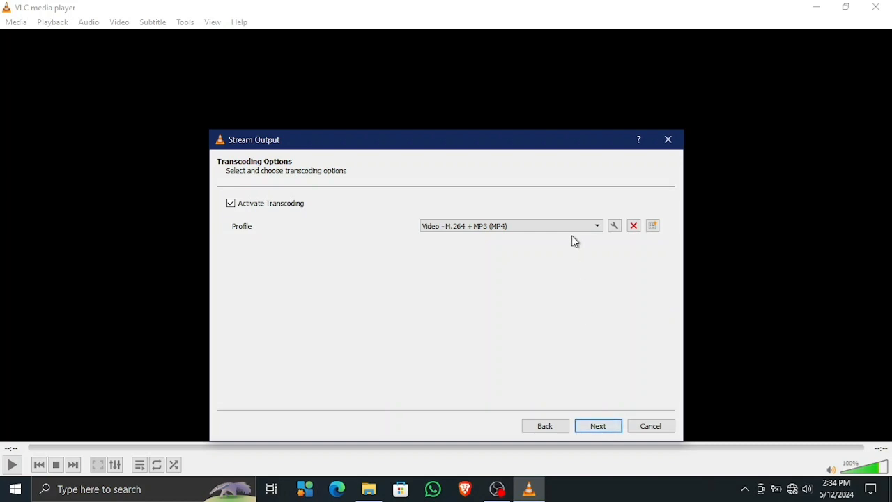
# - Keep the "Video - H.264 + MP3 (MP4)" profile, enable streaming of all elementary streams and start the stream
pyautogui.click(600, 431)
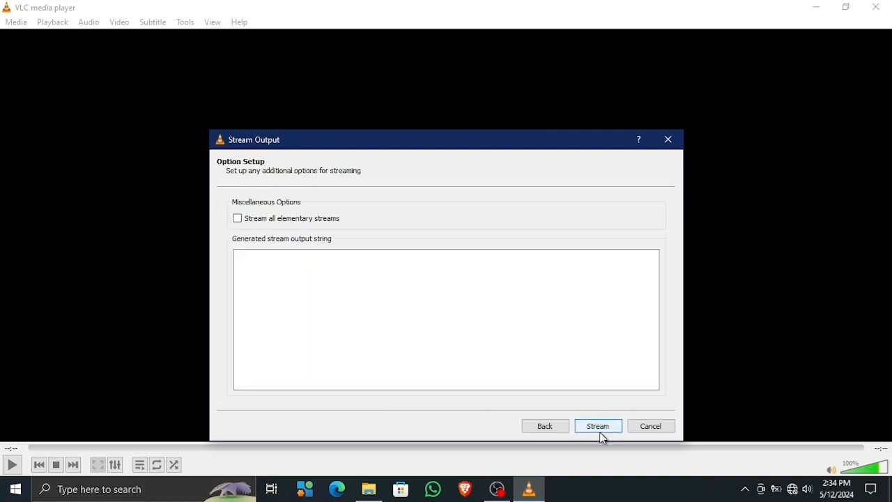
pyautogui.click(327, 219)
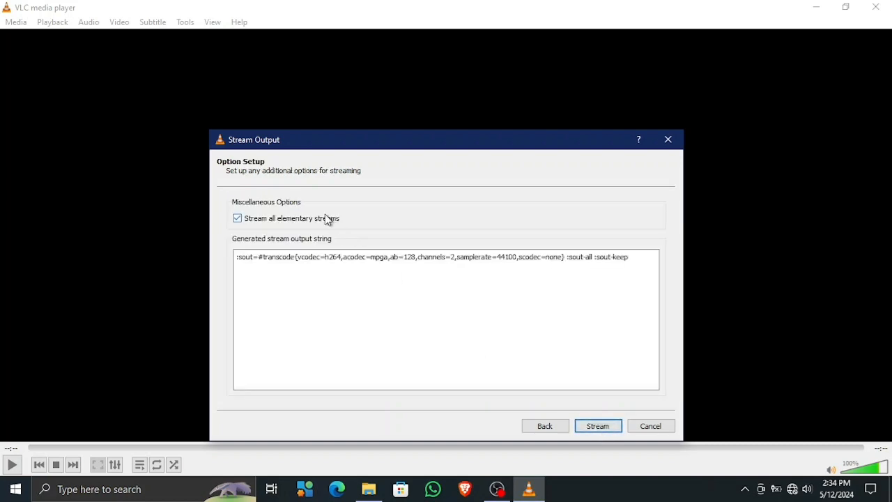
pyautogui.click(597, 426)
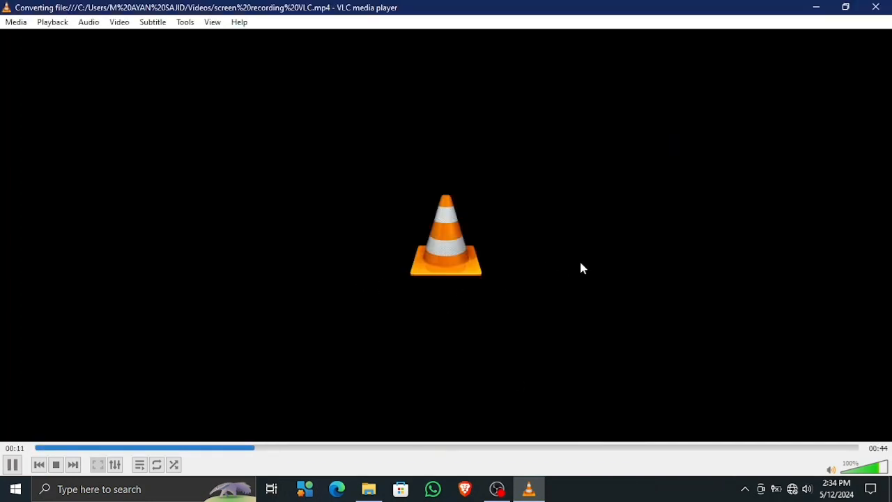
# - Stop the running stream and start a new stream setup with "screen recording VLC.mp4" as the source file
pyautogui.click(57, 465)
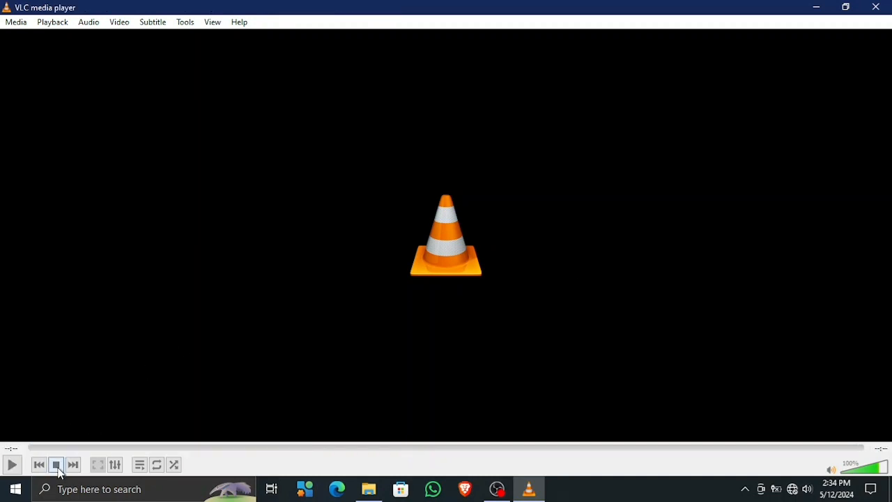
pyautogui.click(10, 24)
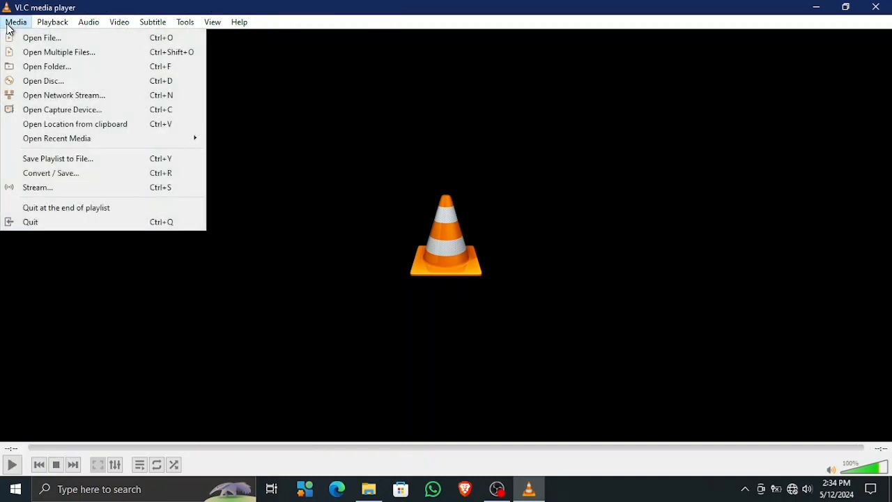
pyautogui.click(19, 190)
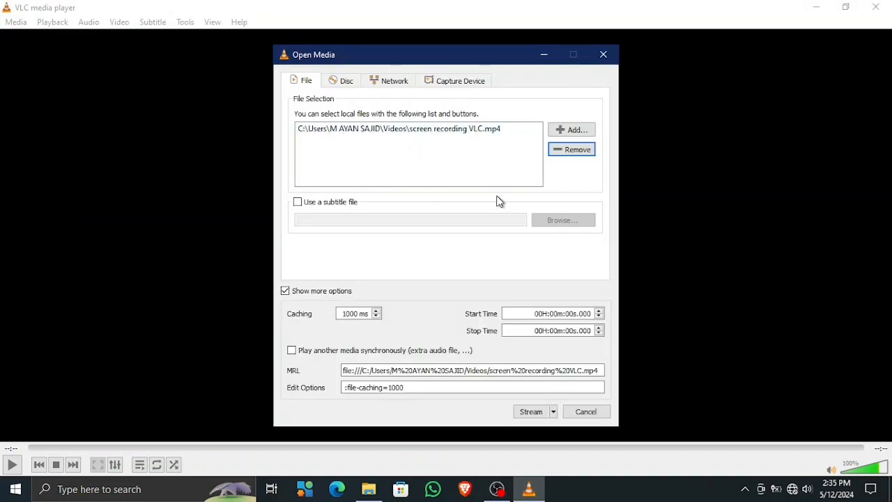
pyautogui.click(541, 412)
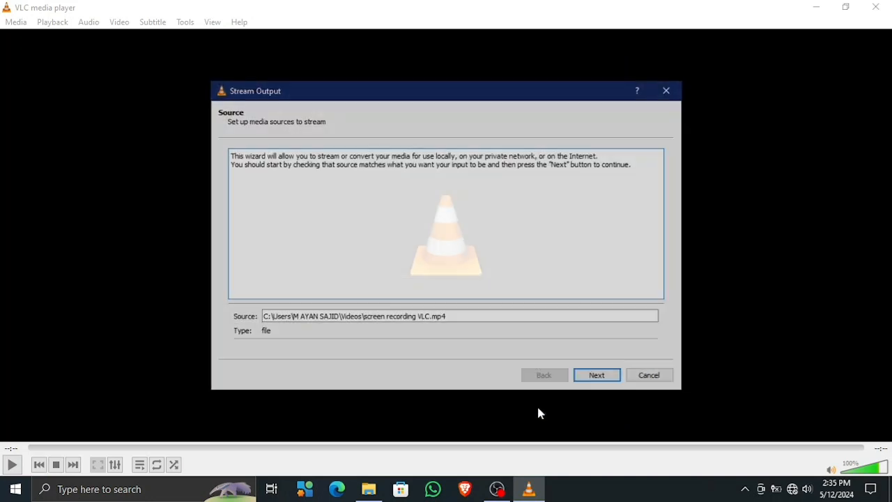
pyautogui.click(600, 377)
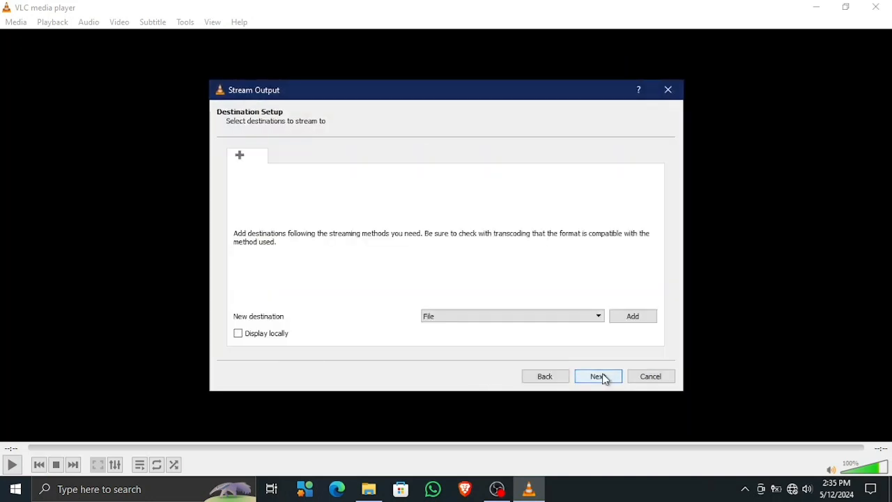
# - Add an HTTP destination with the path "/youtube.com/faohfaohfa" and continue to the transcoding options
pyautogui.click(594, 316)
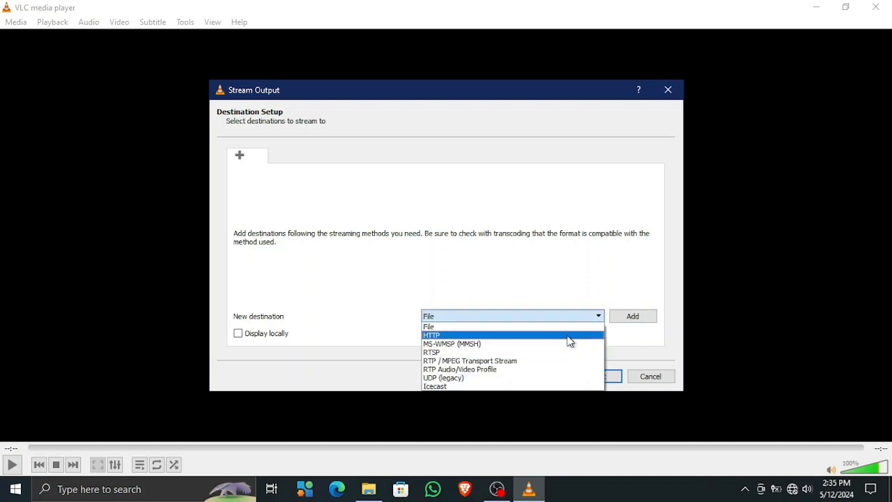
pyautogui.click(566, 335)
pyautogui.click(631, 318)
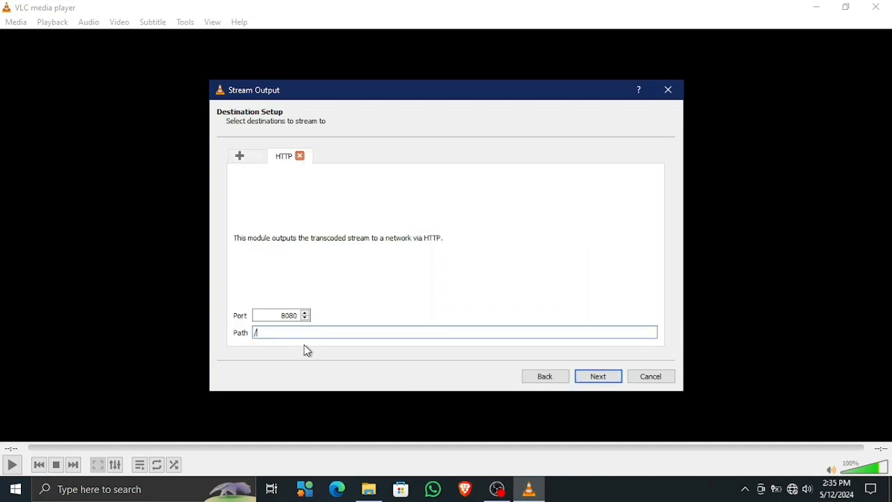
pyautogui.write('youtube.com')
pyautogui.write('/faohfaohfa')
pyautogui.click(607, 375)
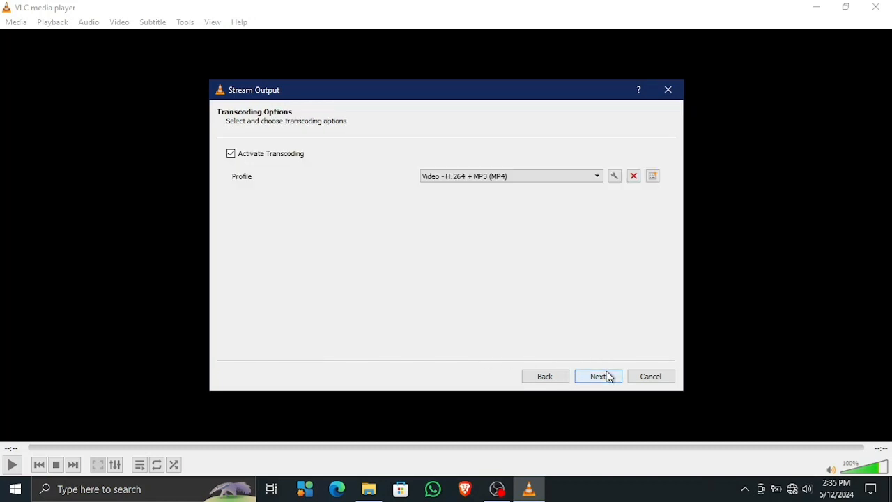
# - Keep the "Video - H.264 + MP3 (MP4)" profile, start the HTTP stream and stop it again
pyautogui.click(599, 376)
pyautogui.click(605, 375)
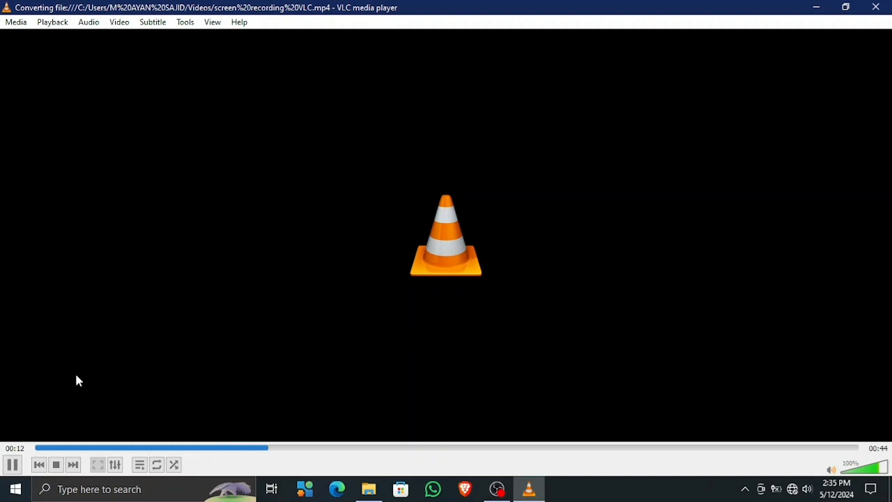
pyautogui.click(61, 470)
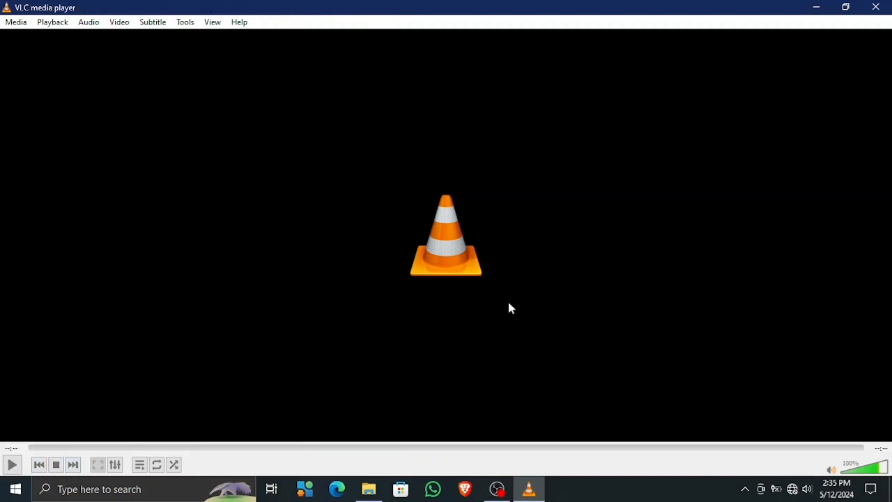
# - Close the media player and refresh the Videos folder in File Explorer
pyautogui.click(876, 7)
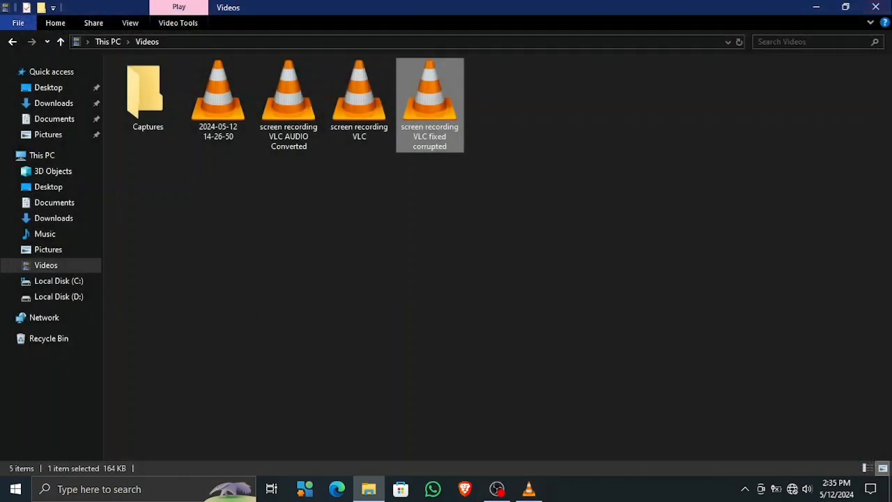
pyautogui.click(452, 387)
pyautogui.rightClick(452, 388)
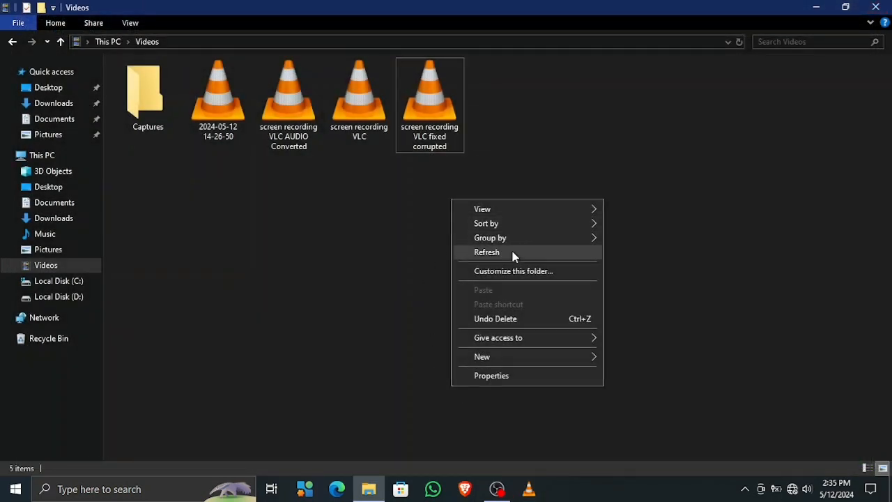